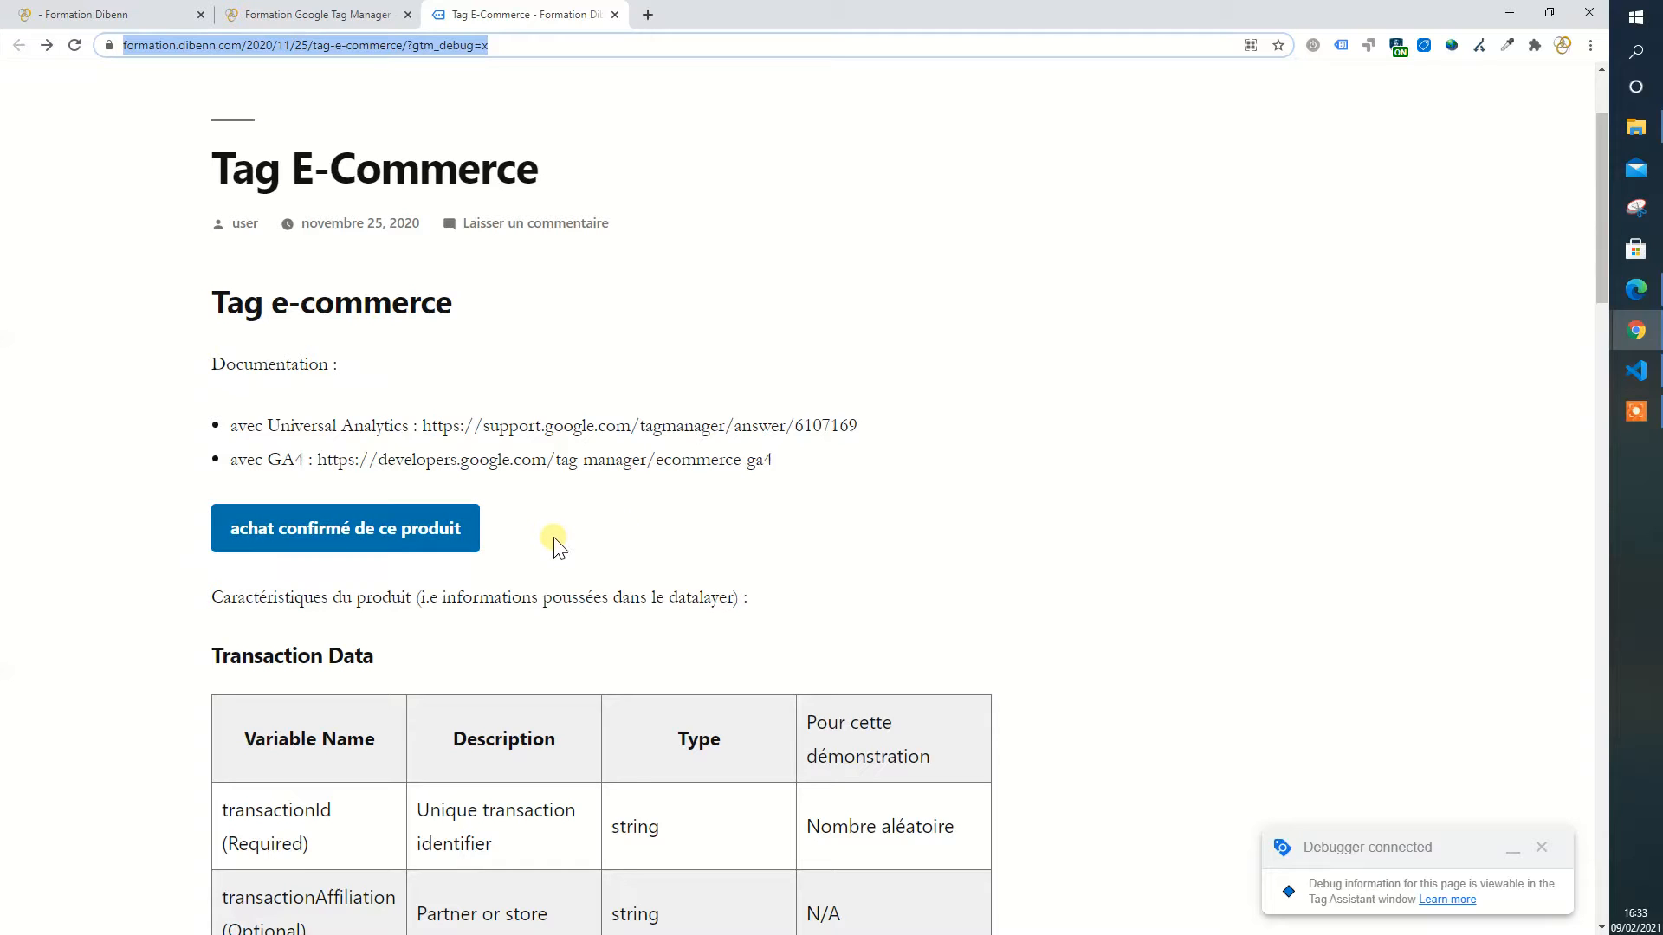
Step: Open the developer tools on the Tag E-Commerce page and enlarge the console area
left_click(144, 256)
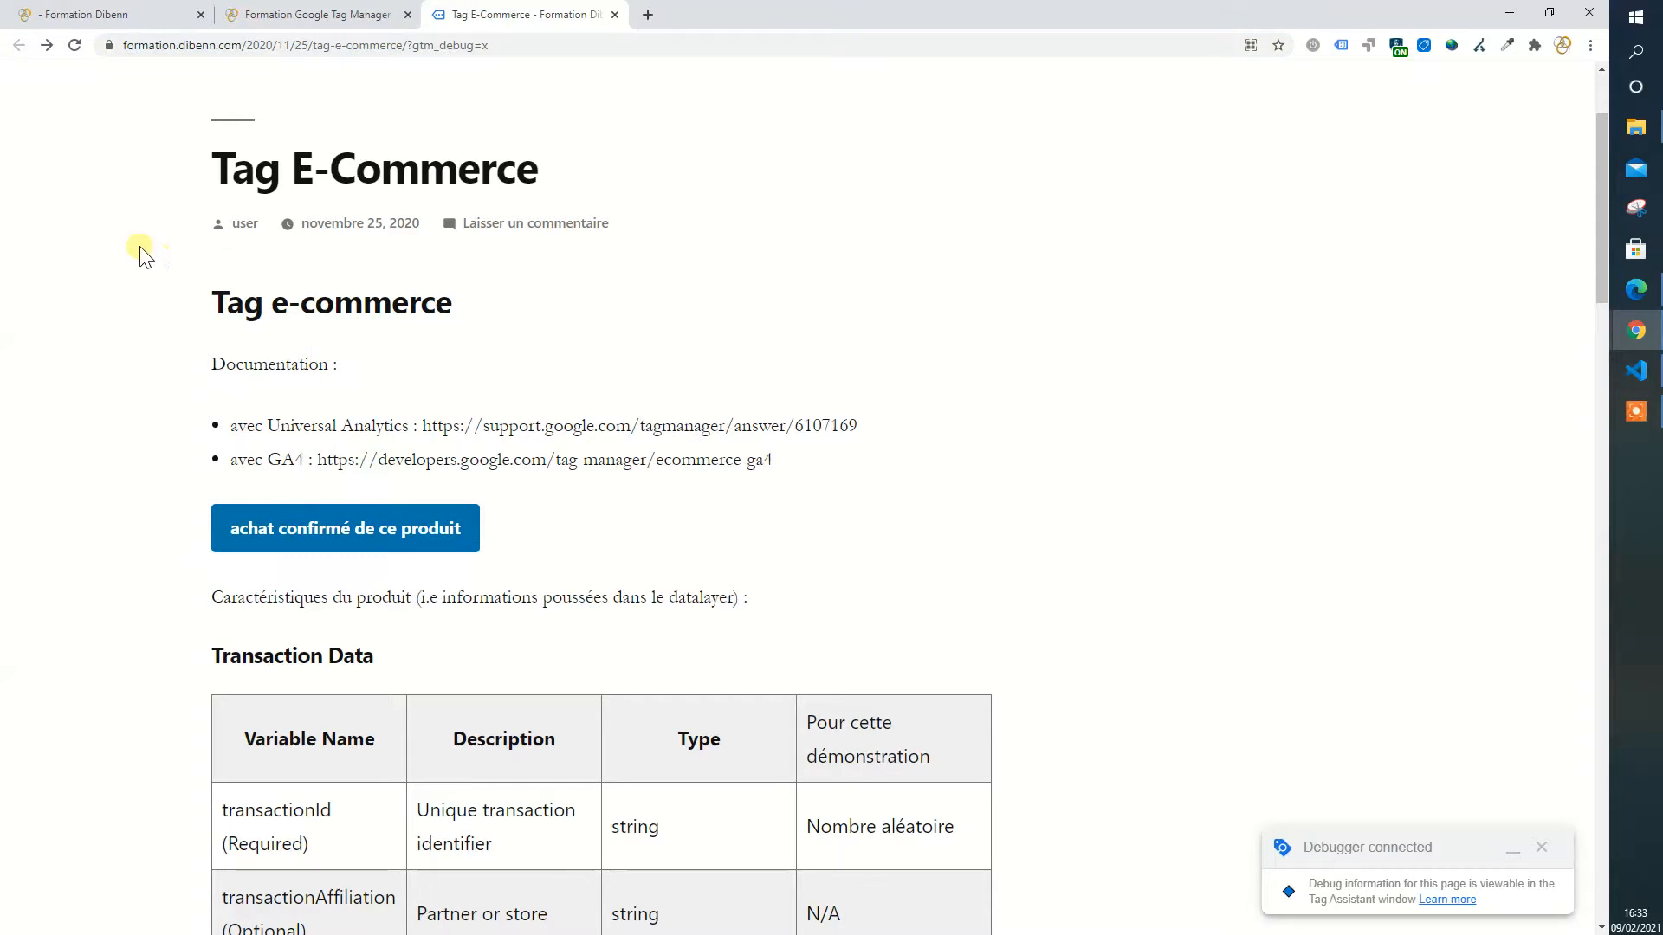
right_click(143, 256)
left_click(228, 511)
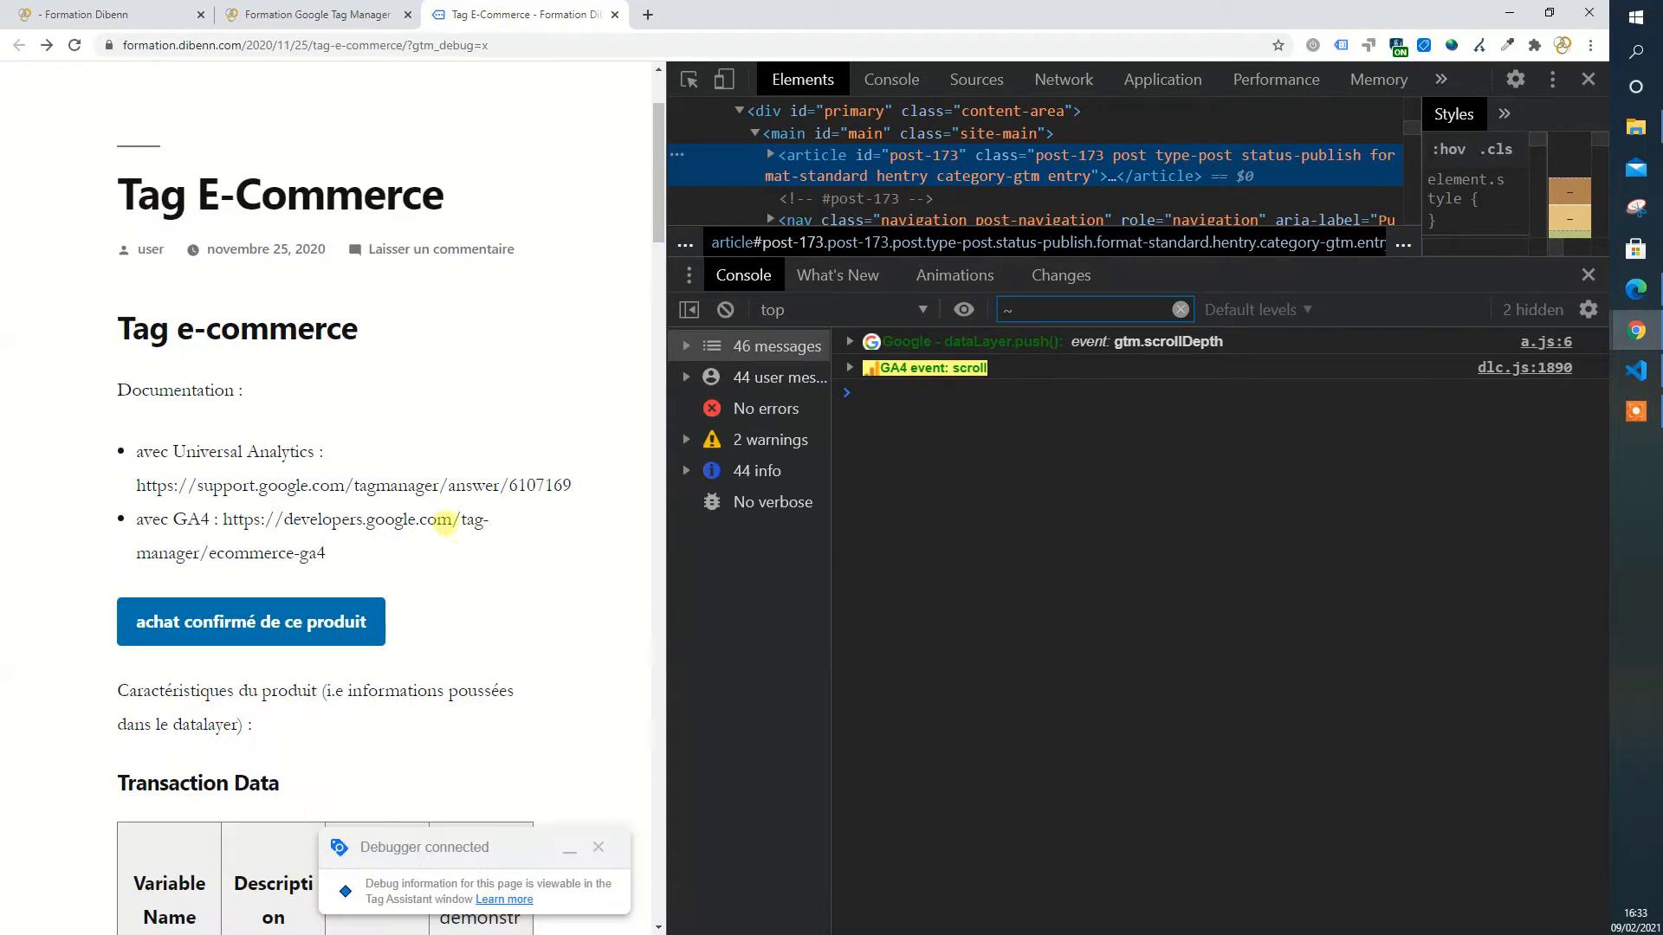
scroll(443, 524, "down", 1)
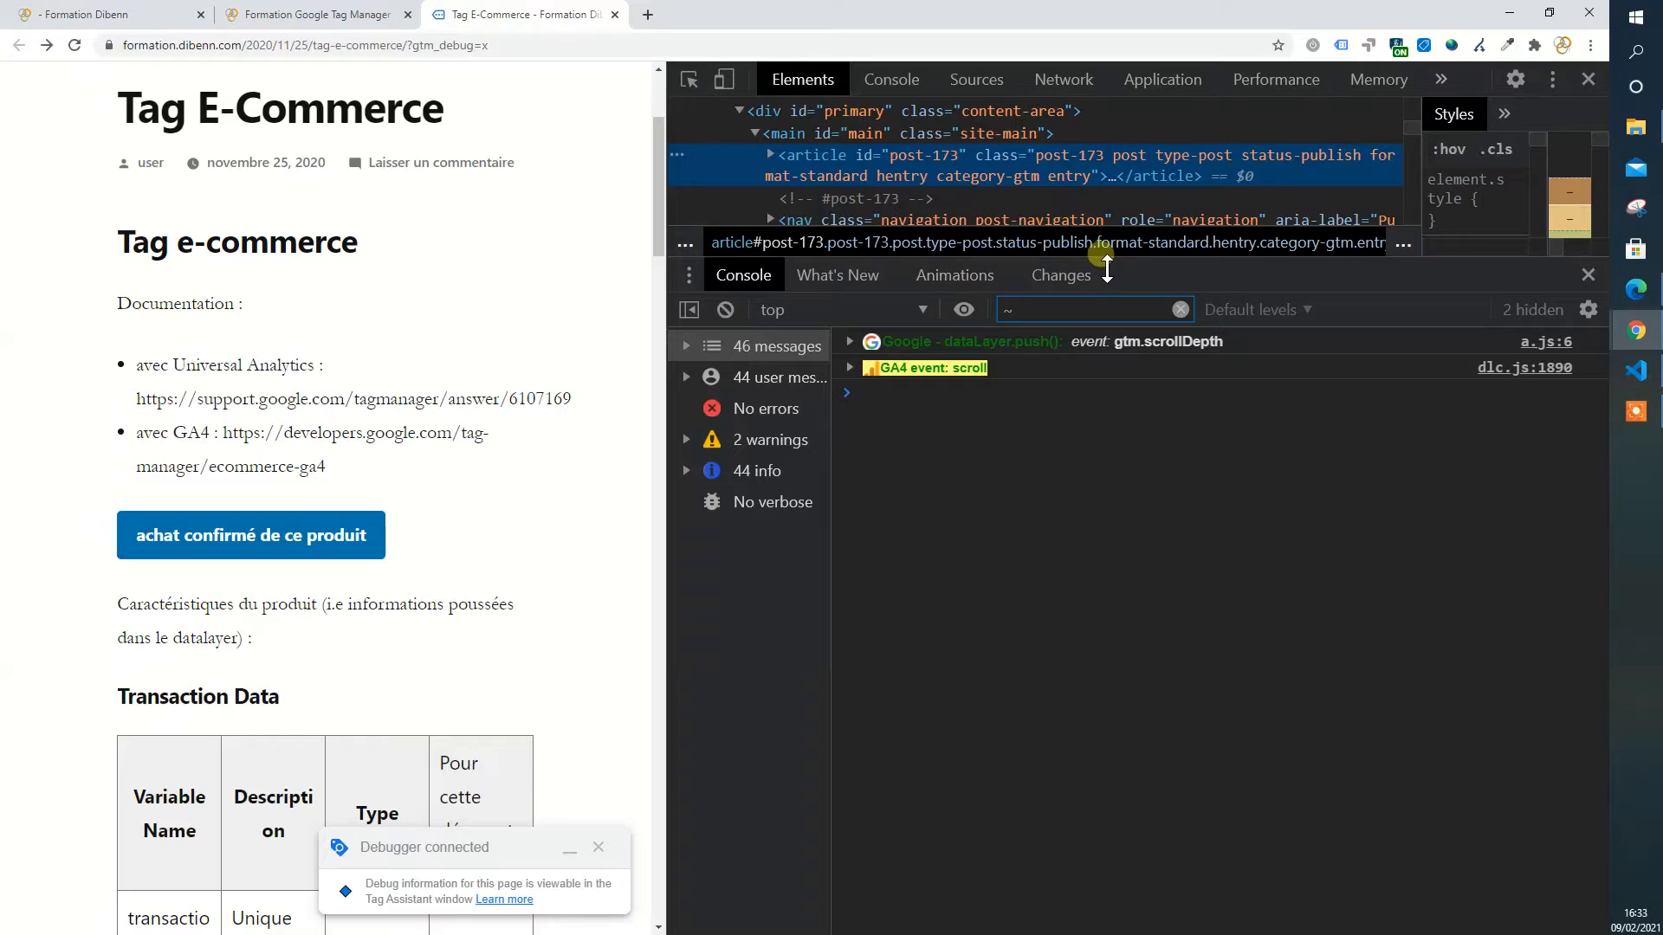
left_click_drag(1097, 264, 1074, 78)
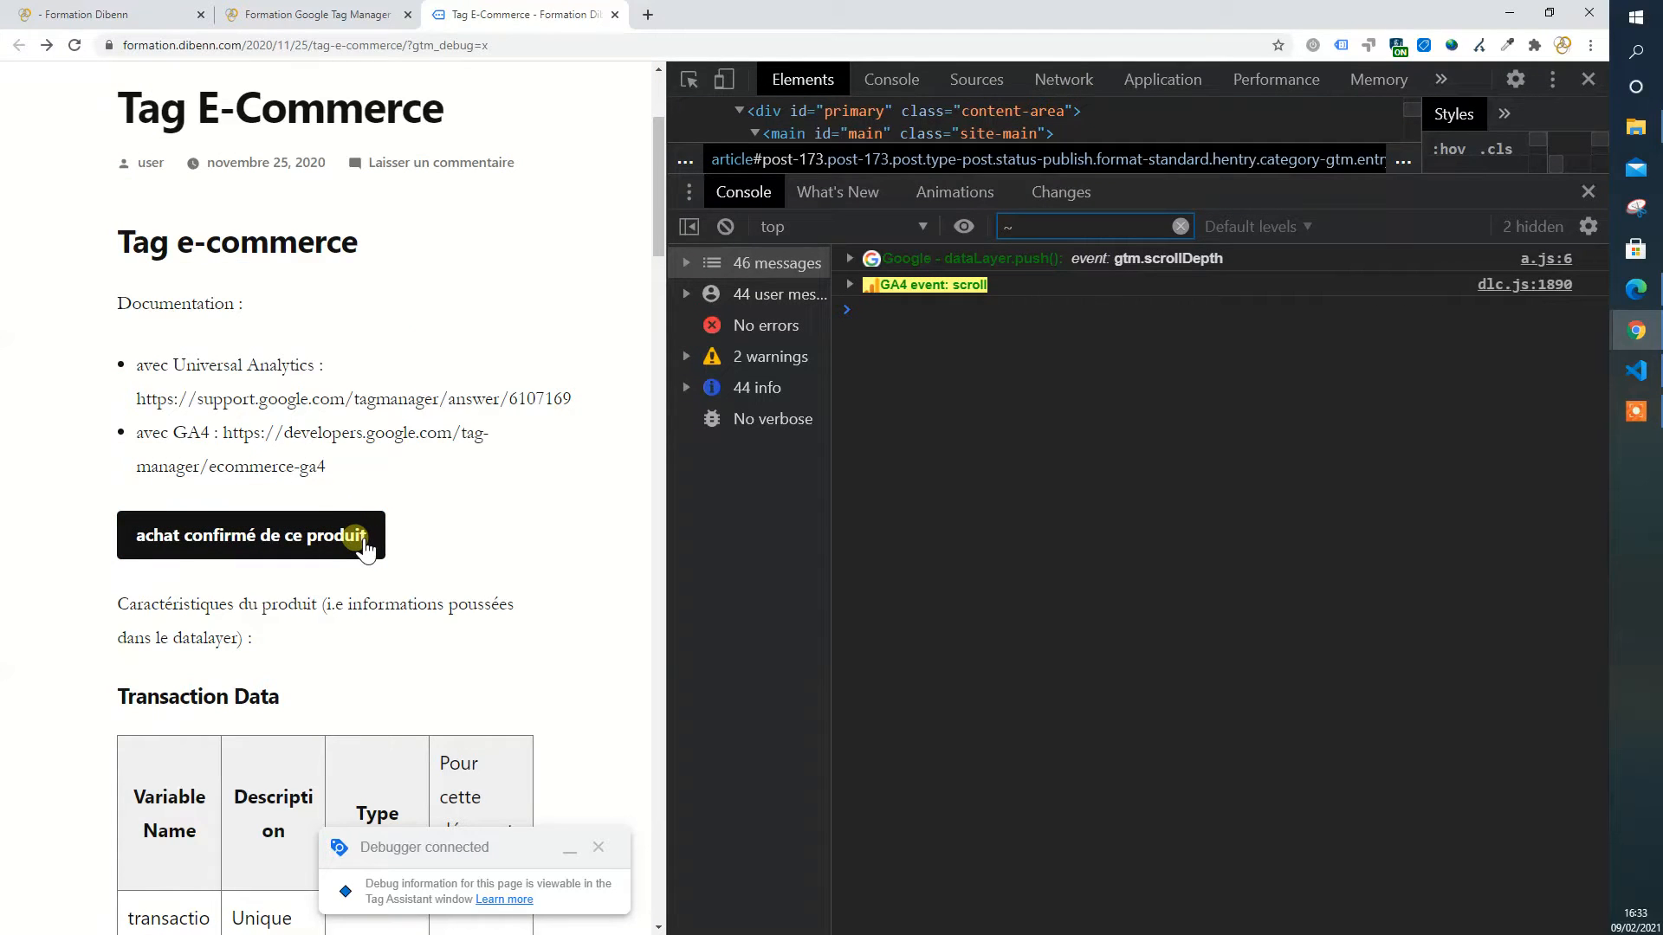
Step: Review the demonstration values in the Transaction Data table and the product data table on the page
scroll(496, 576, "down", 8)
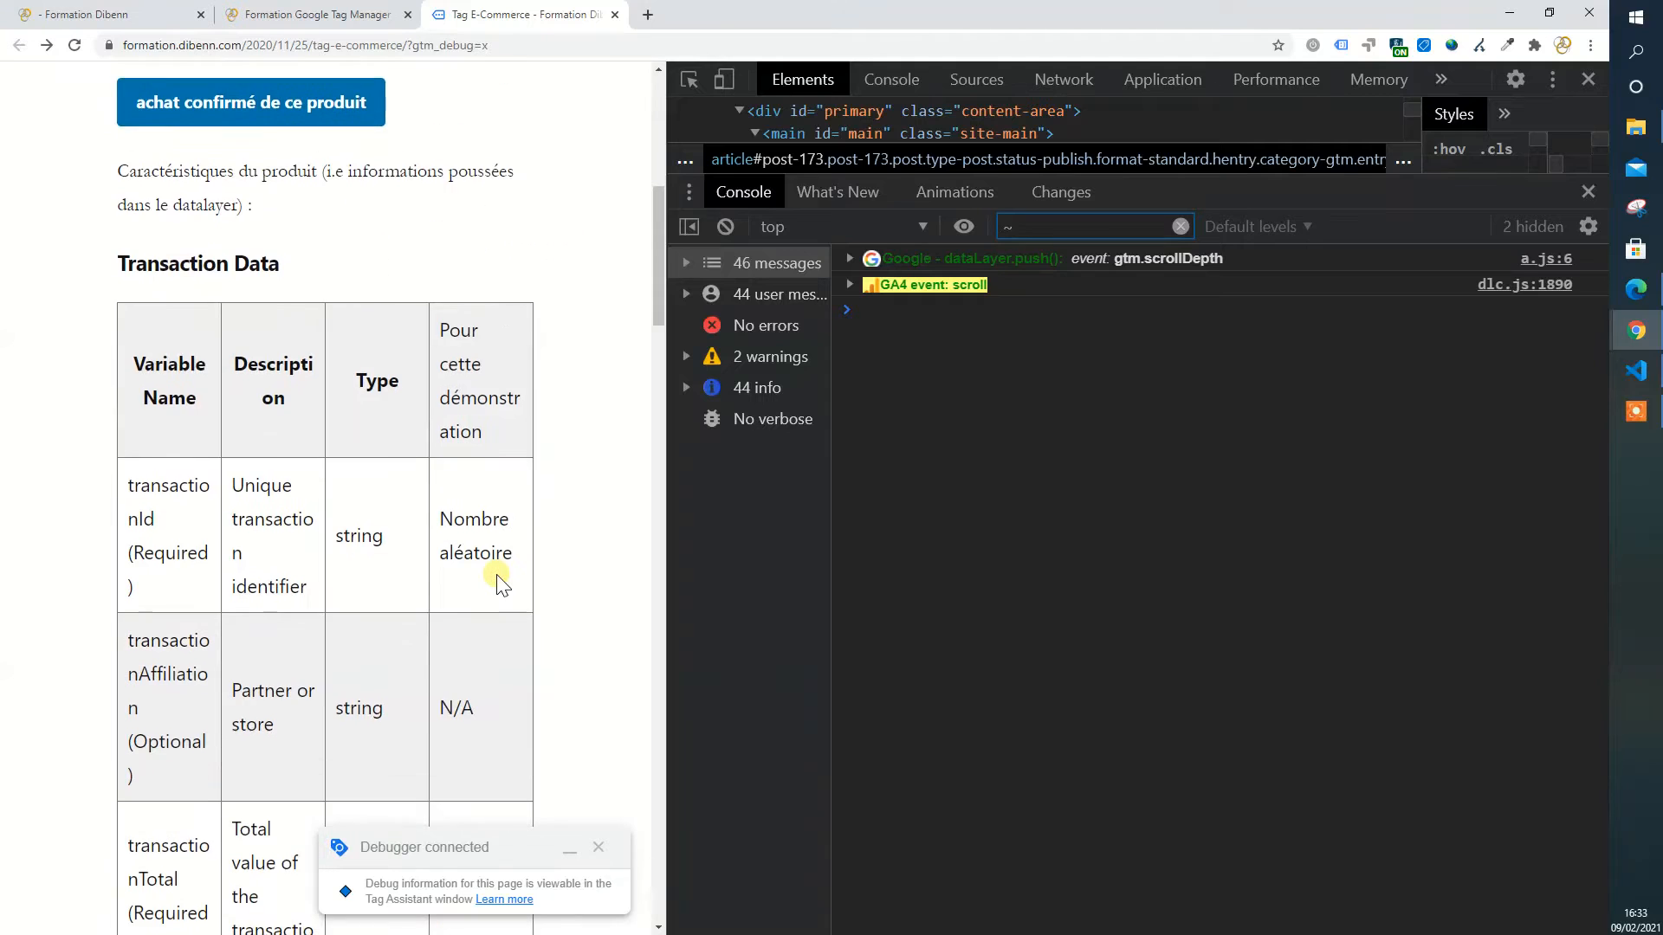
scroll(497, 579, "down", 3)
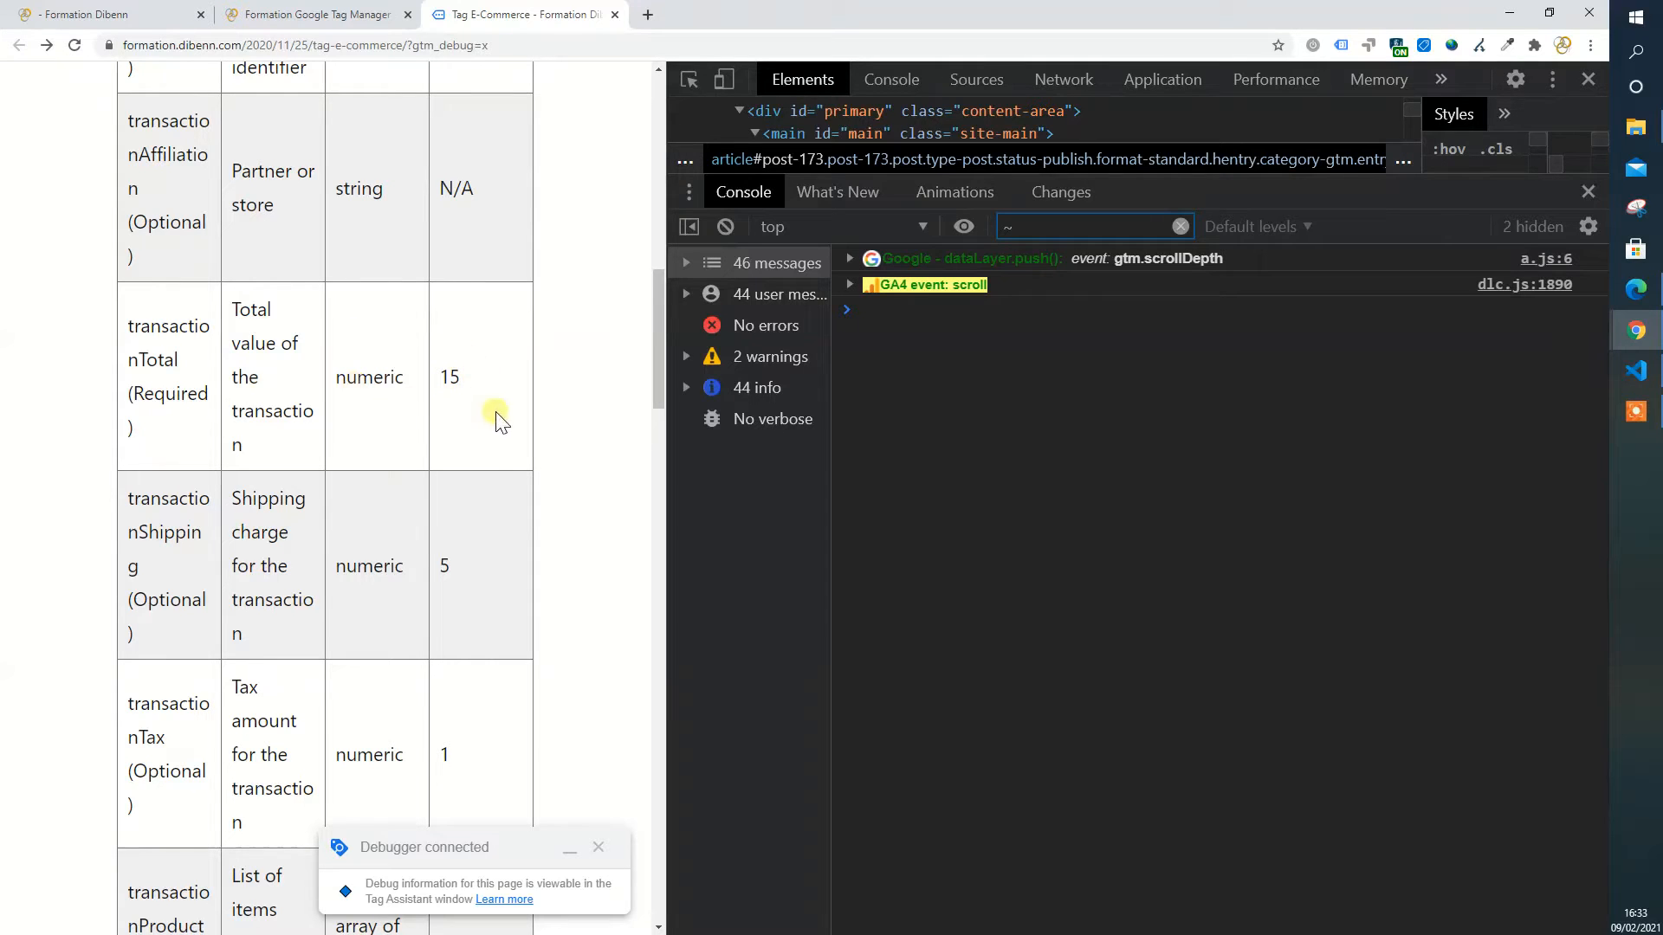
scroll(490, 506, "down", 1)
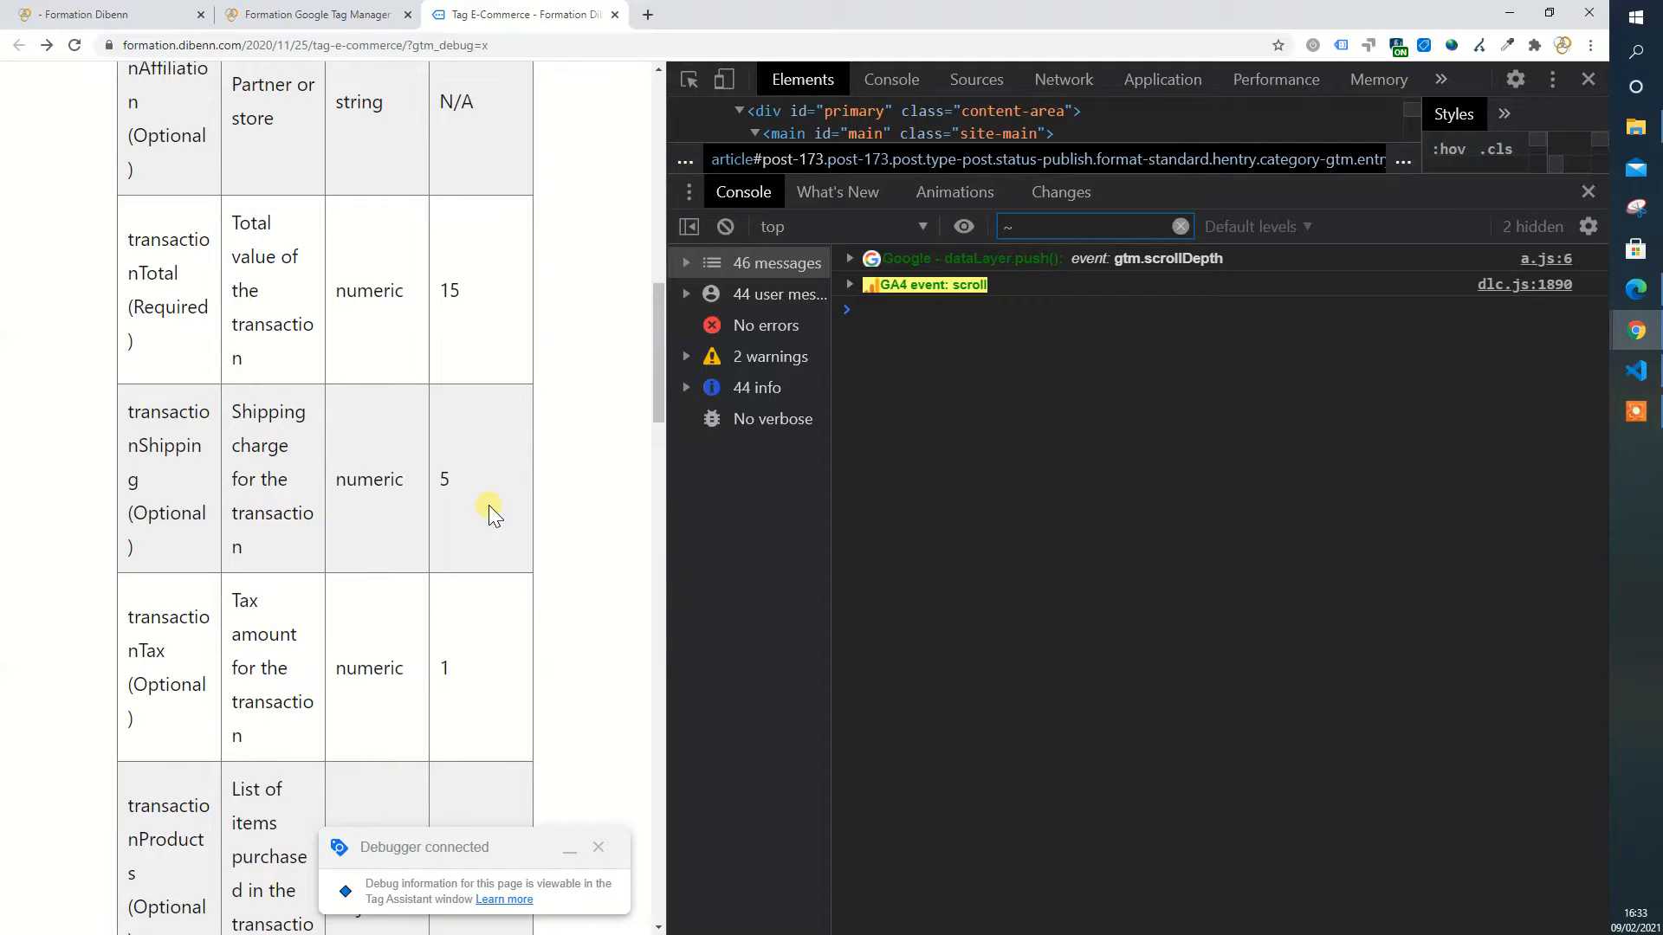
scroll(490, 505, "down", 3)
scroll(479, 503, "down", 9)
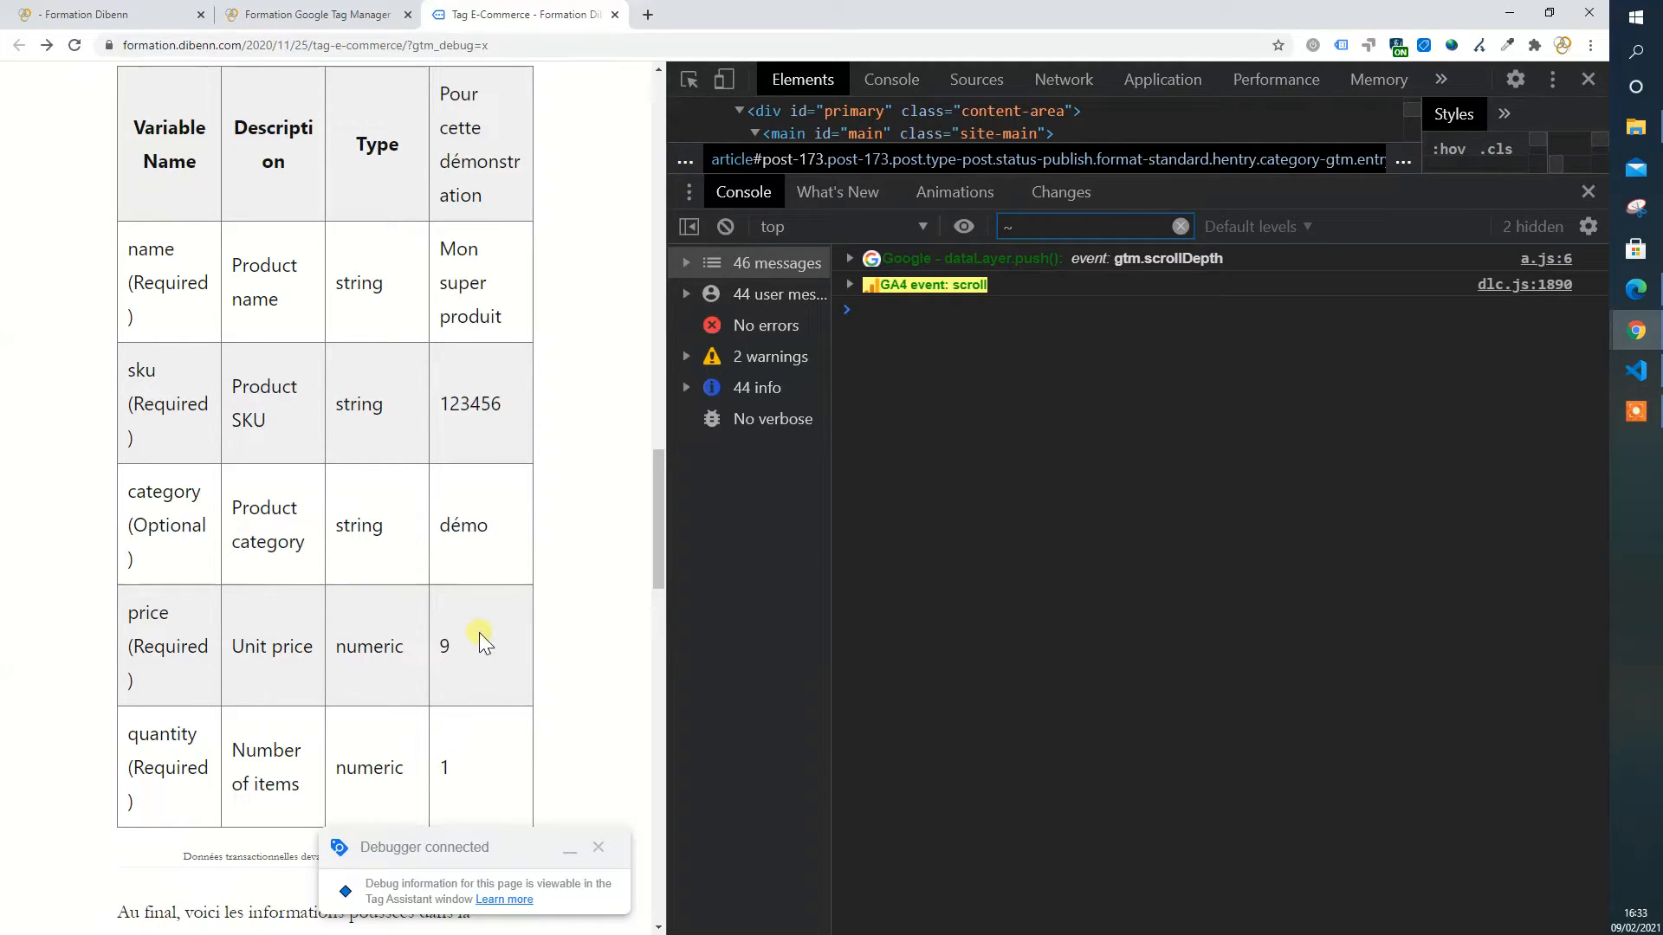
Step: Trigger the confirmed purchase of the demo product and inspect the transaction_UA dataLayer push in the console
scroll(483, 637, "up", 20)
scroll(465, 625, "down", 2)
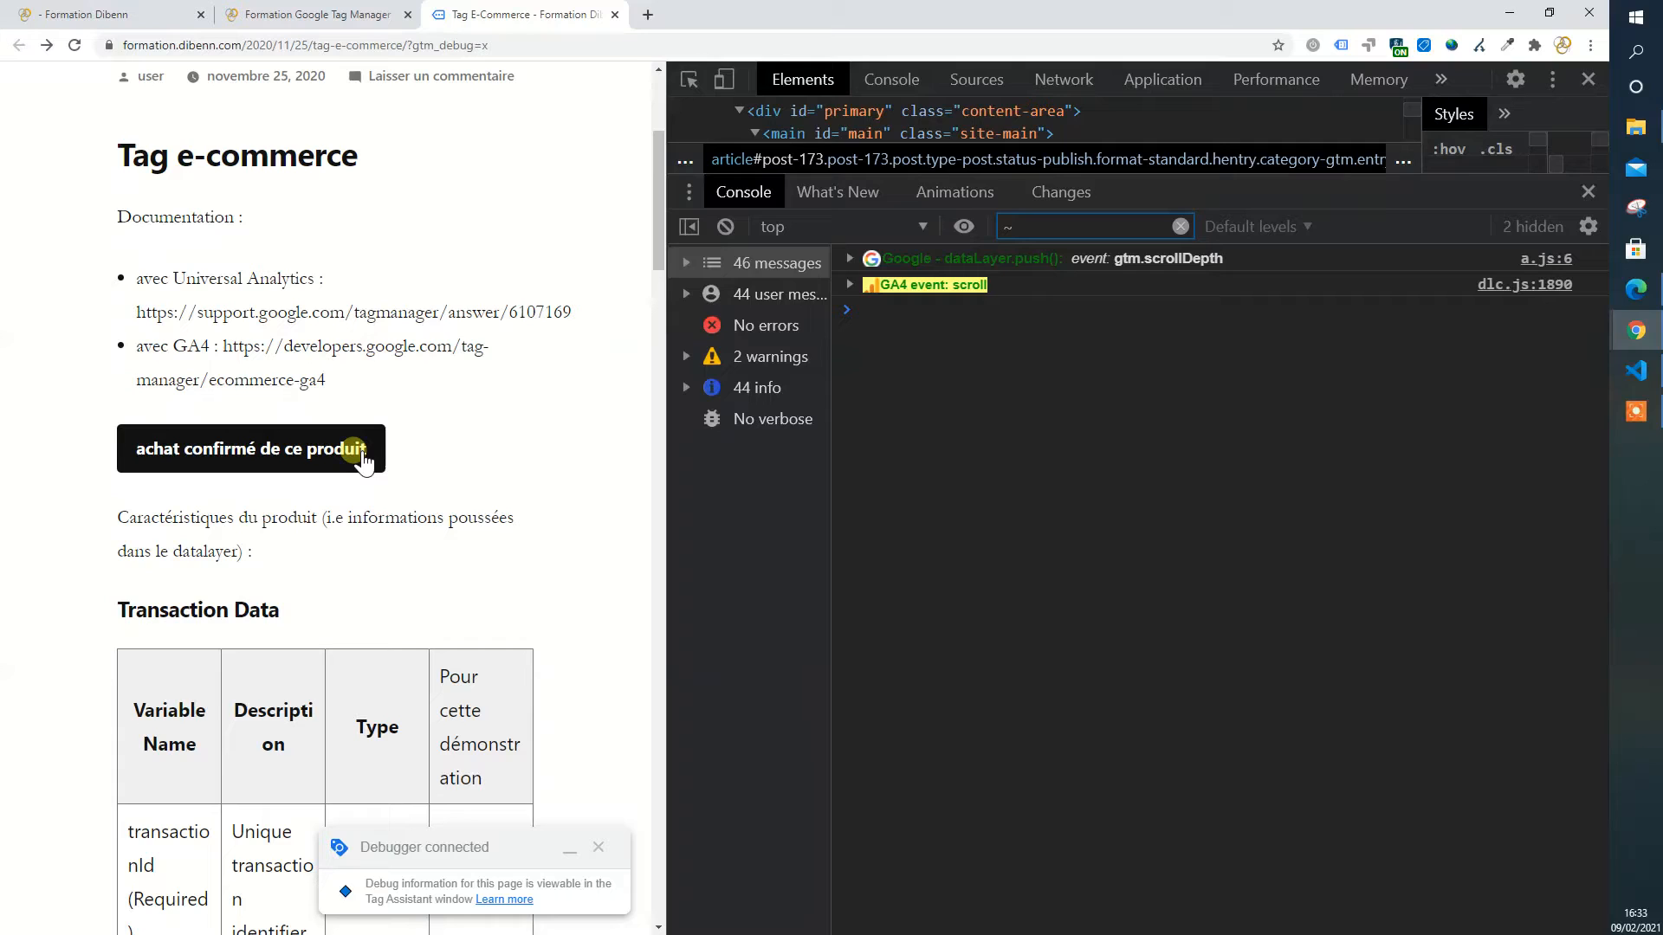
left_click(313, 465)
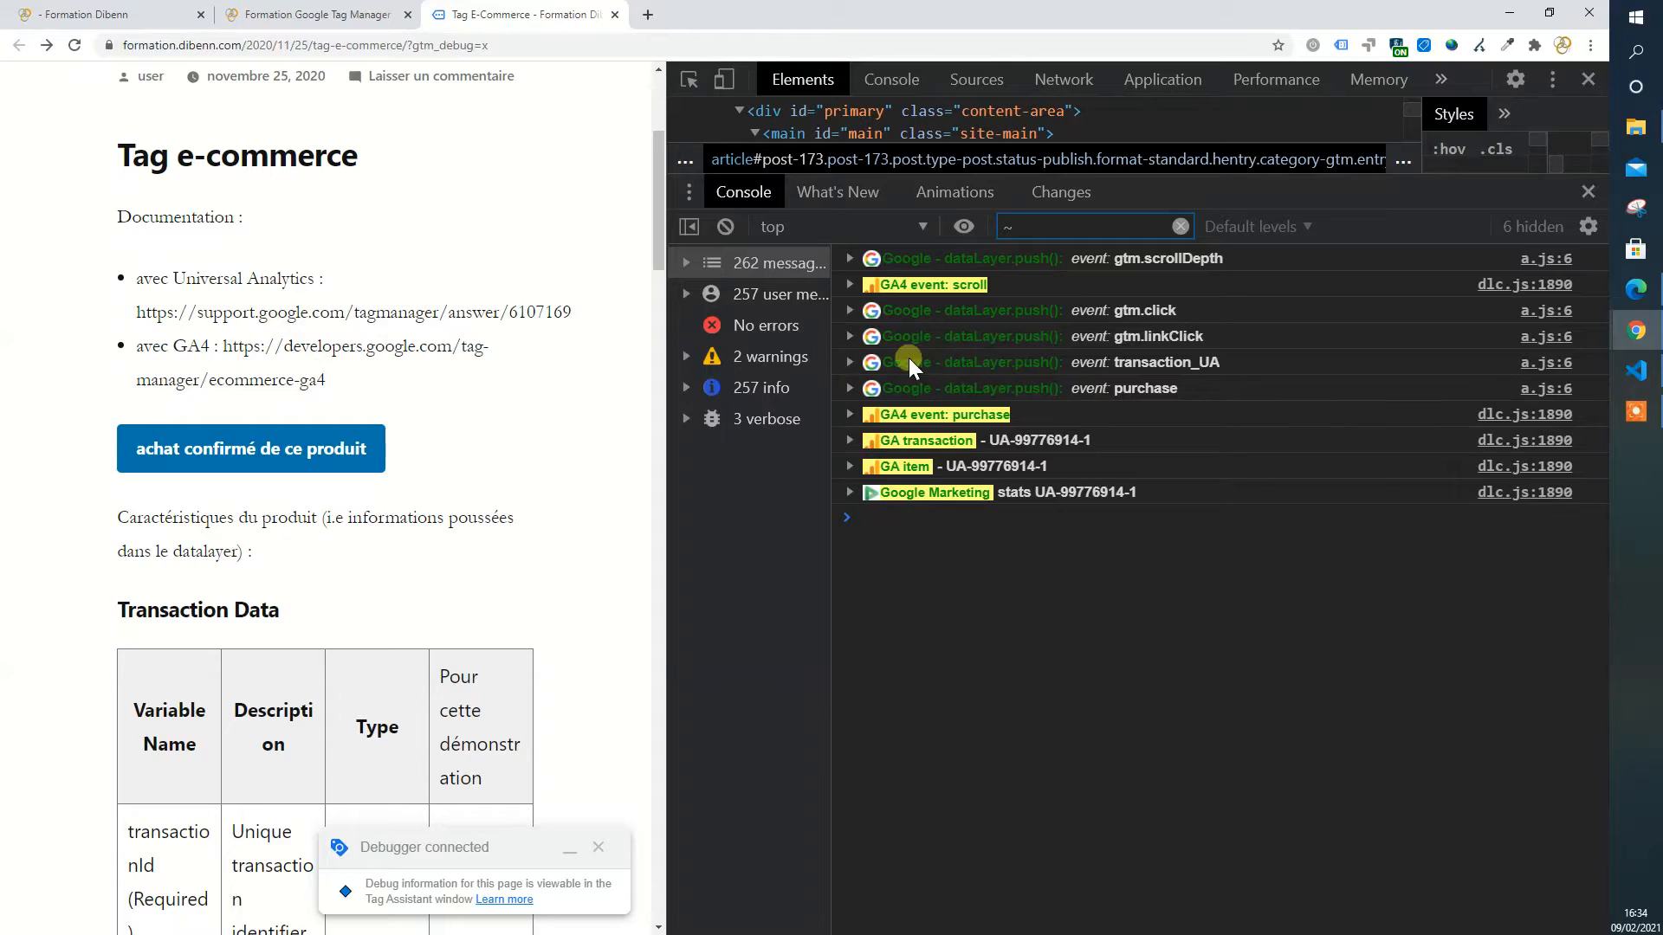
left_click(851, 361)
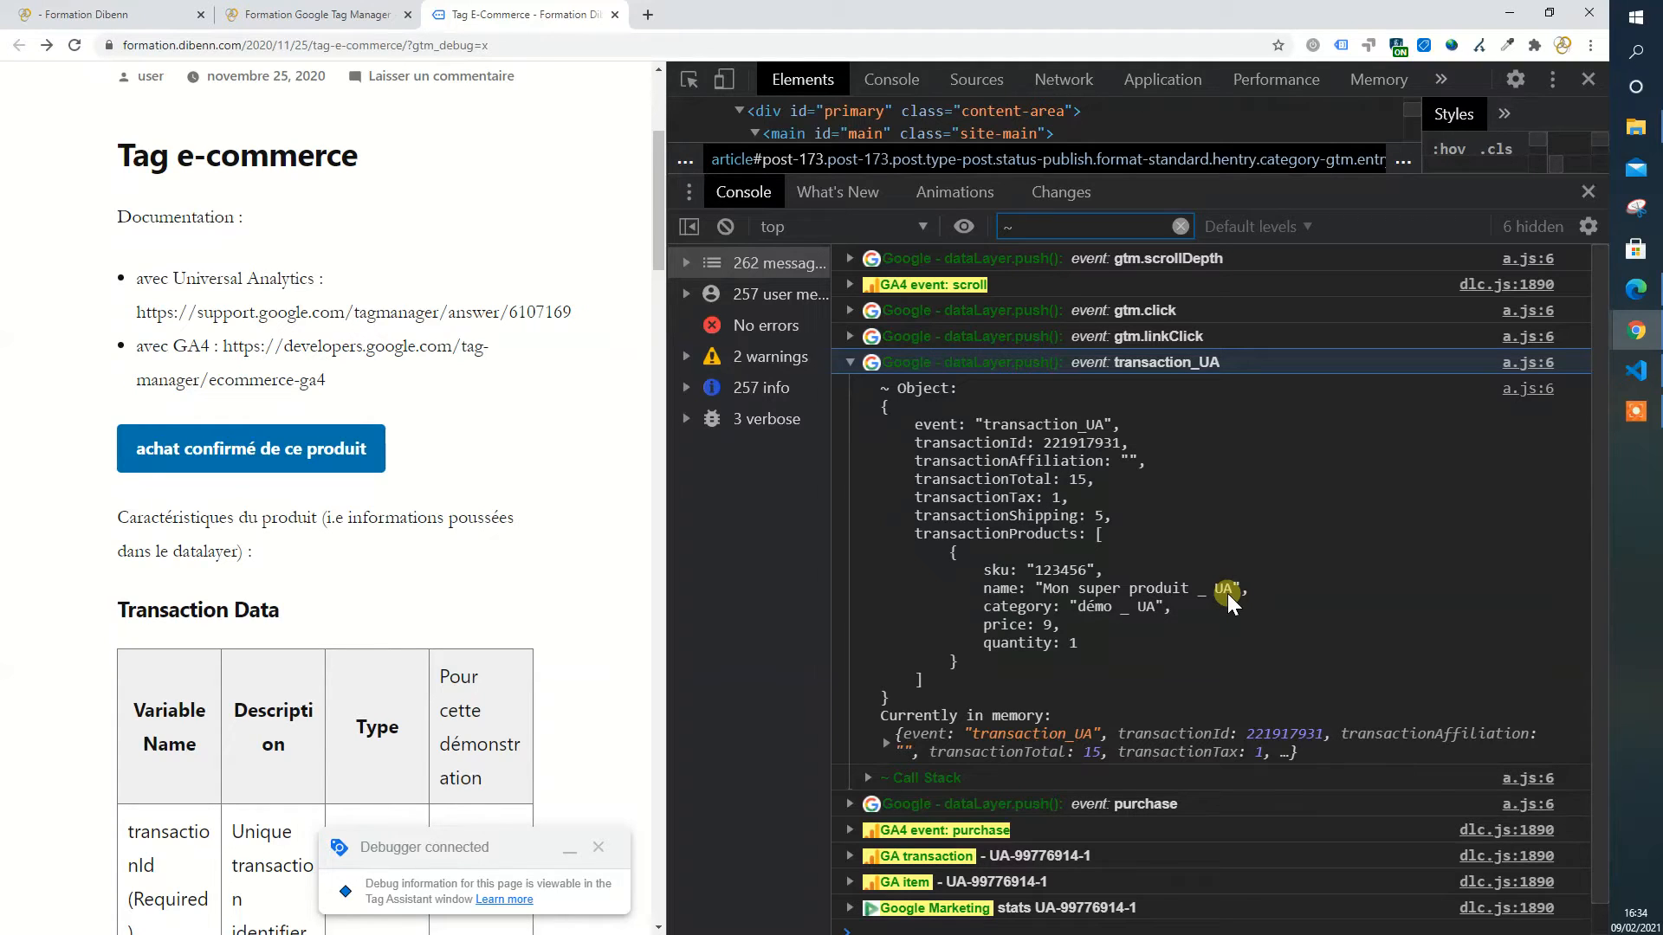
scroll(1227, 594, "down", 1)
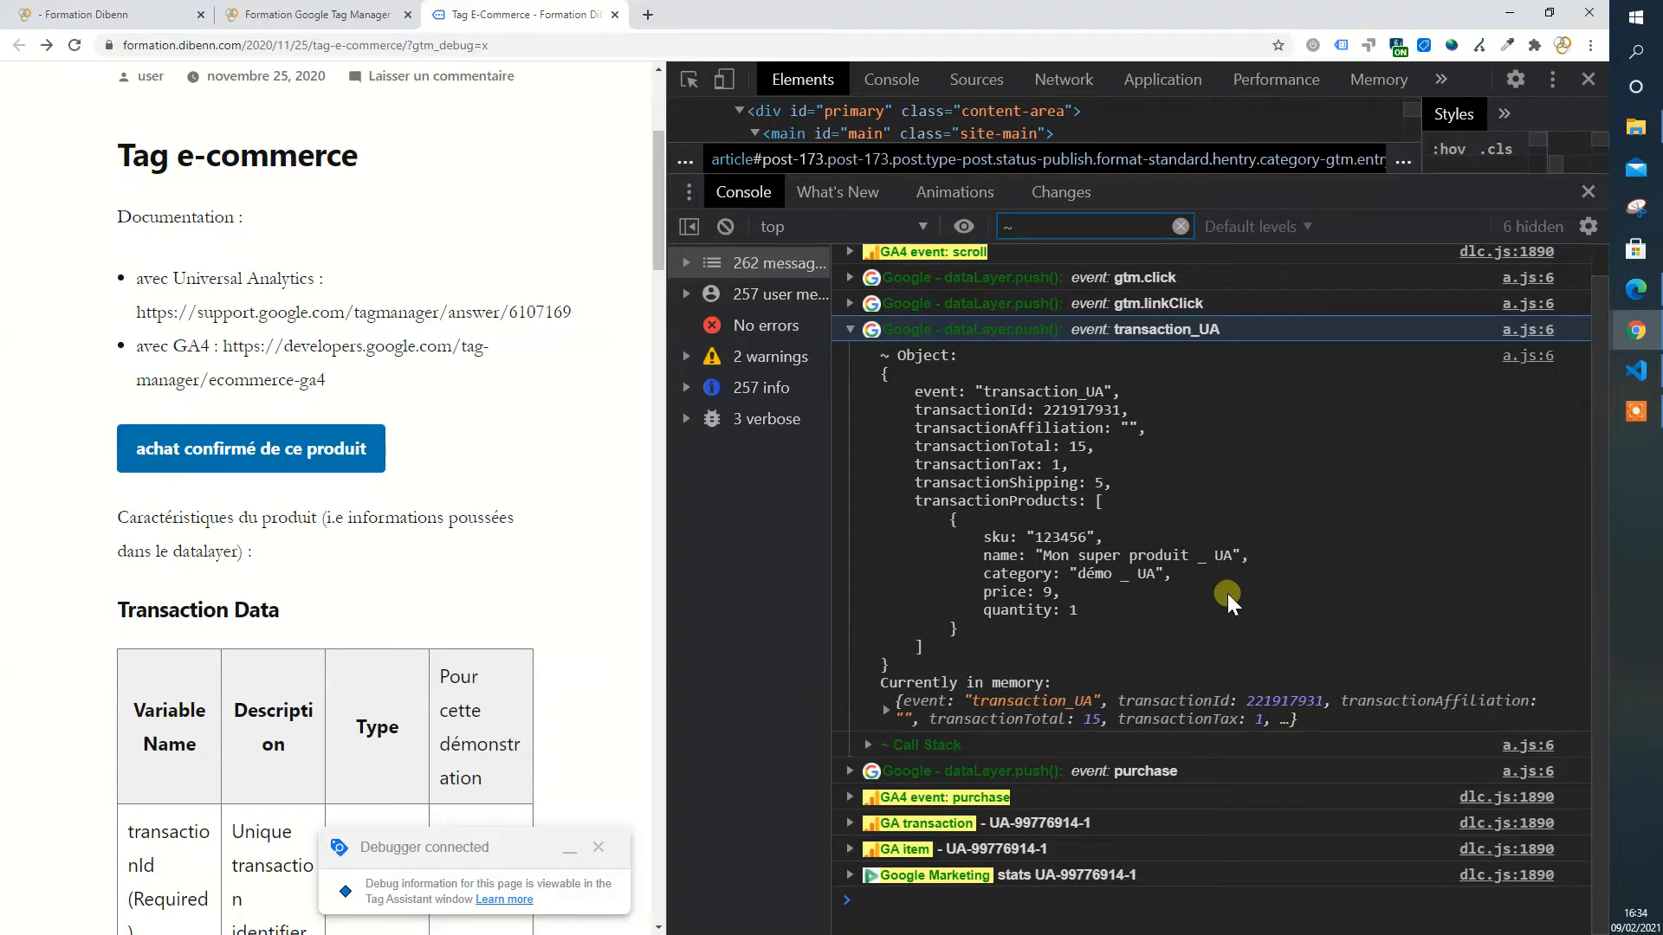
left_click(848, 331)
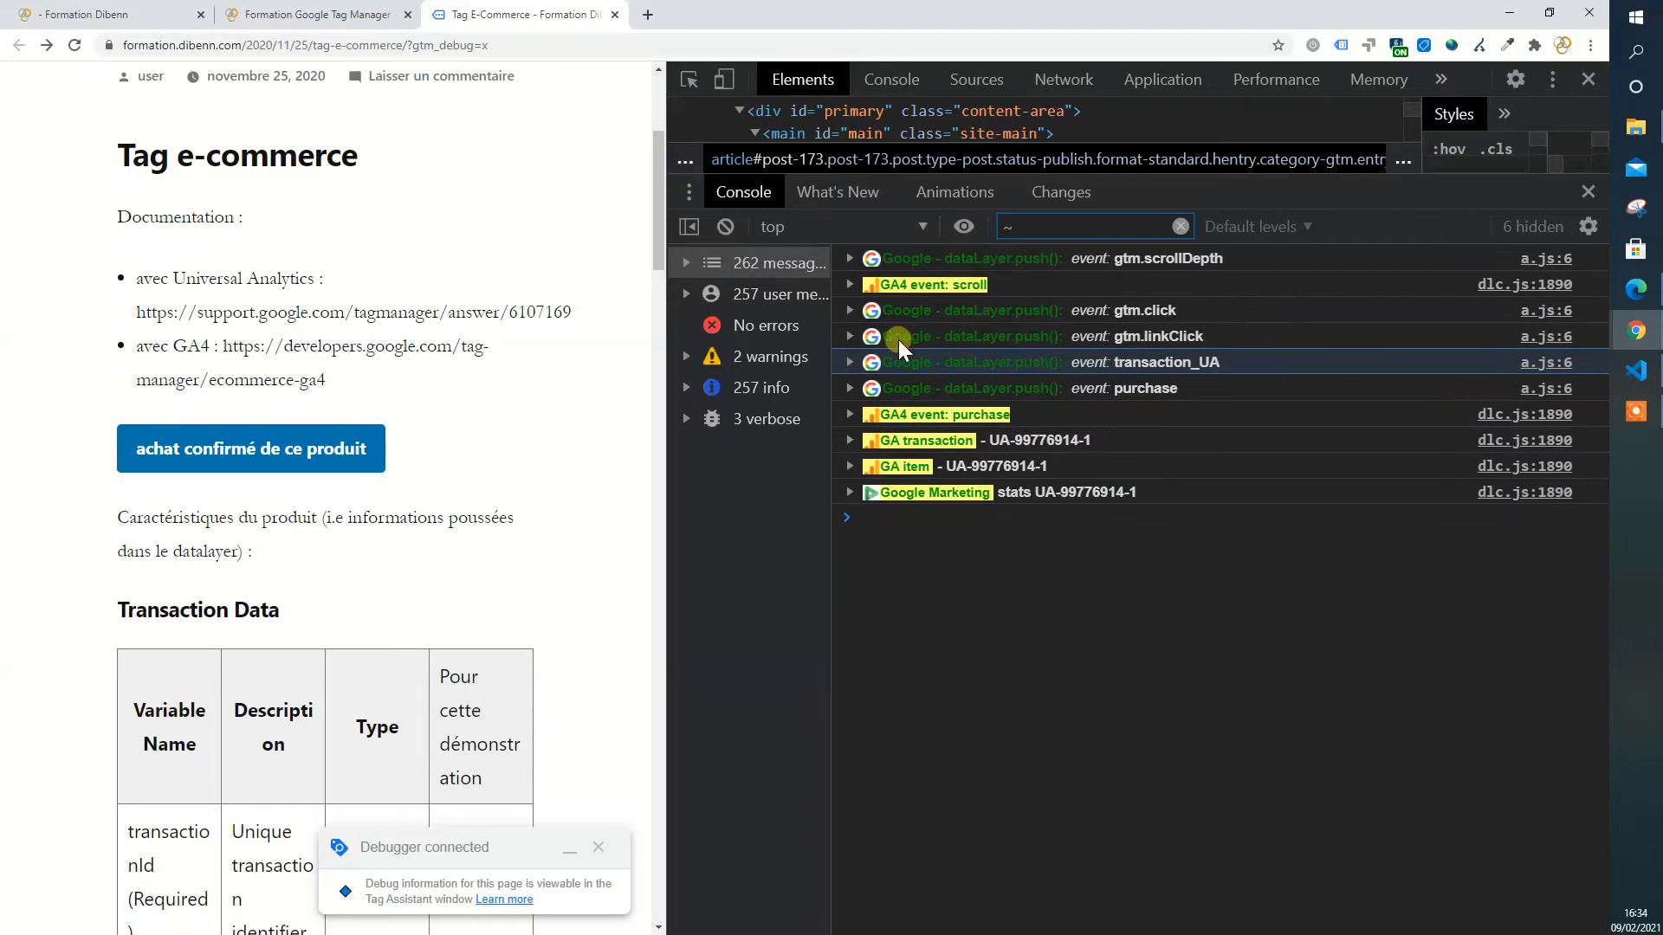
Step: Compare the ecommerce object of the purchase dataLayer push with the transaction_UA push, leaving both entries collapsed
left_click(850, 389)
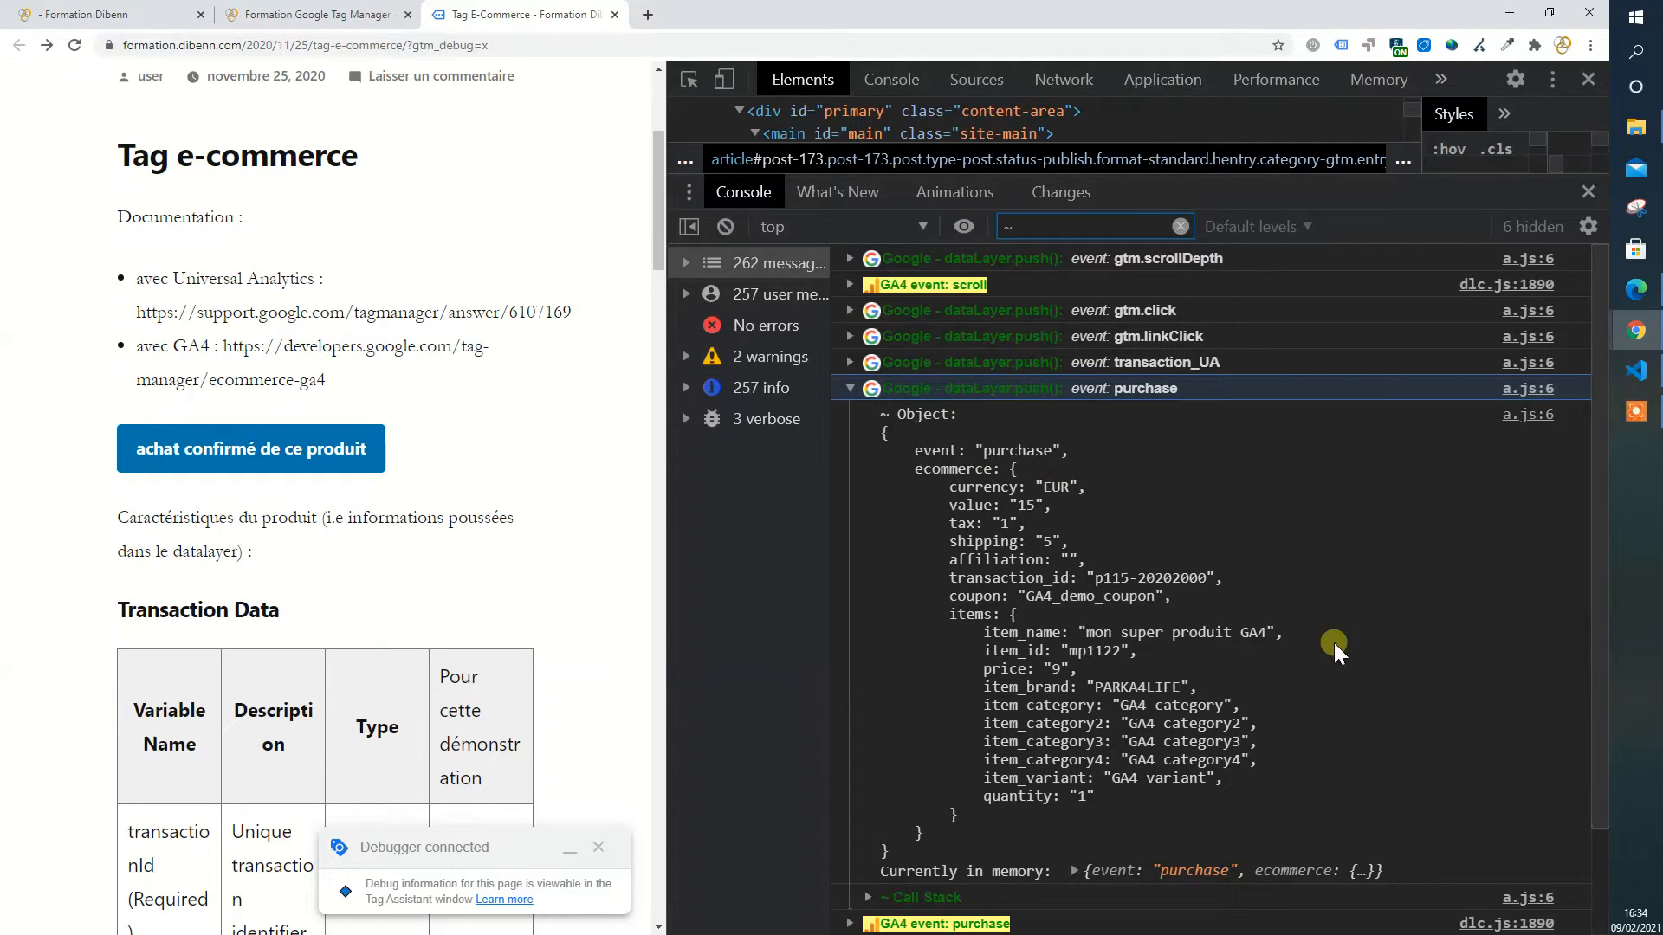
left_click(849, 364)
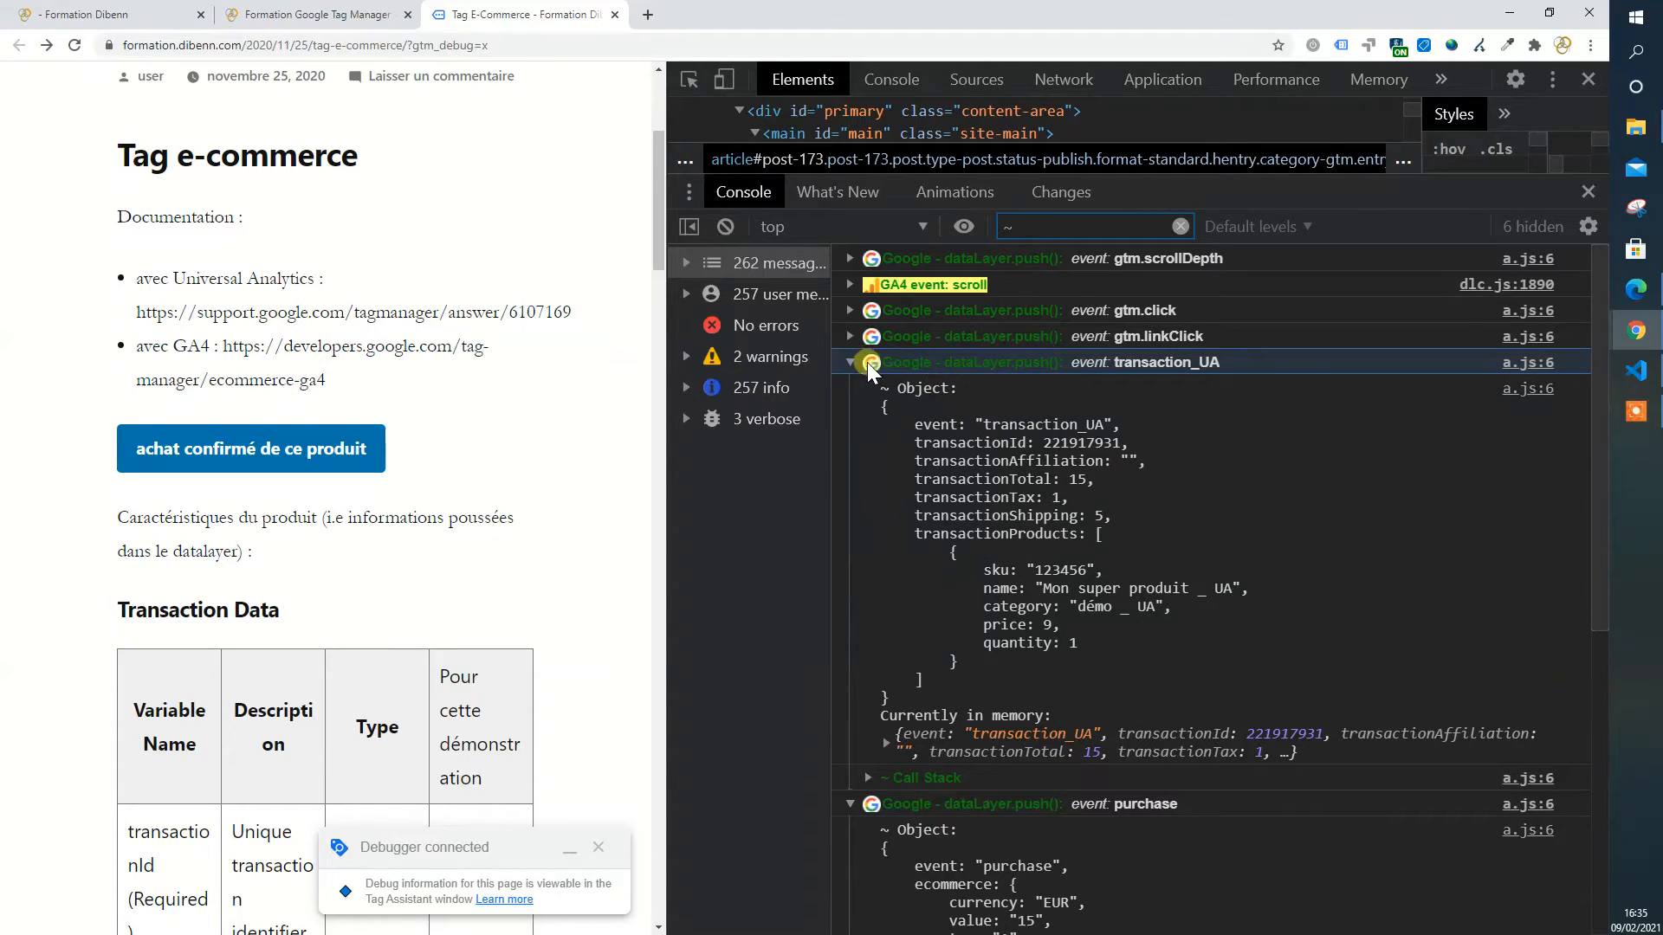
left_click(851, 363)
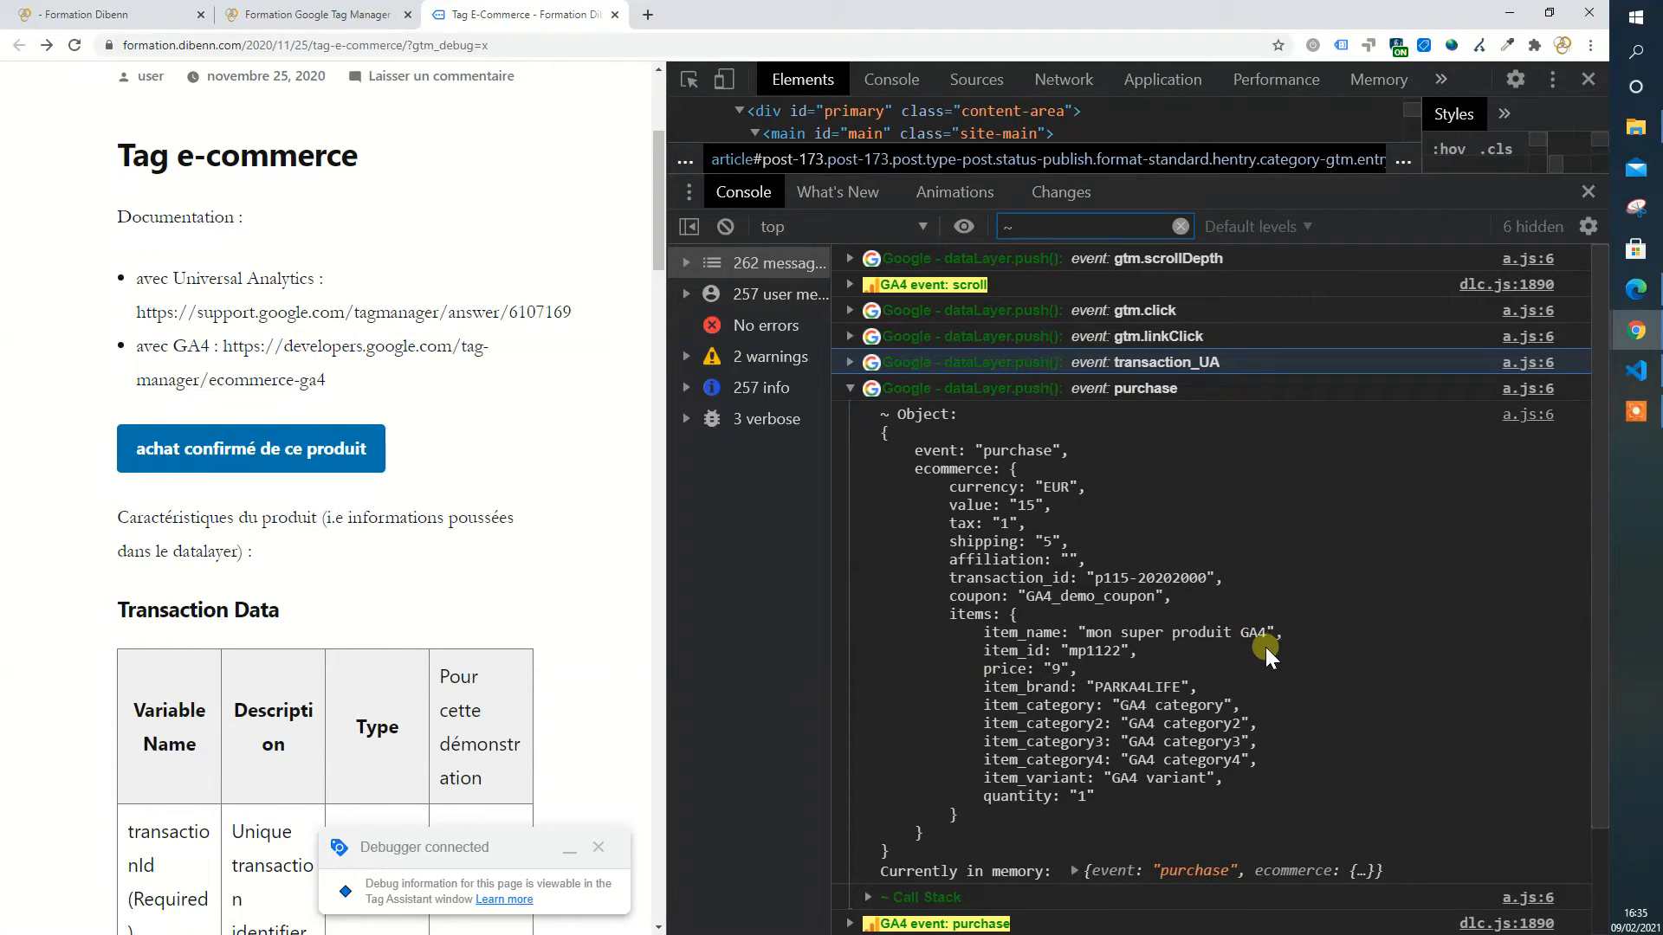
left_click(852, 388)
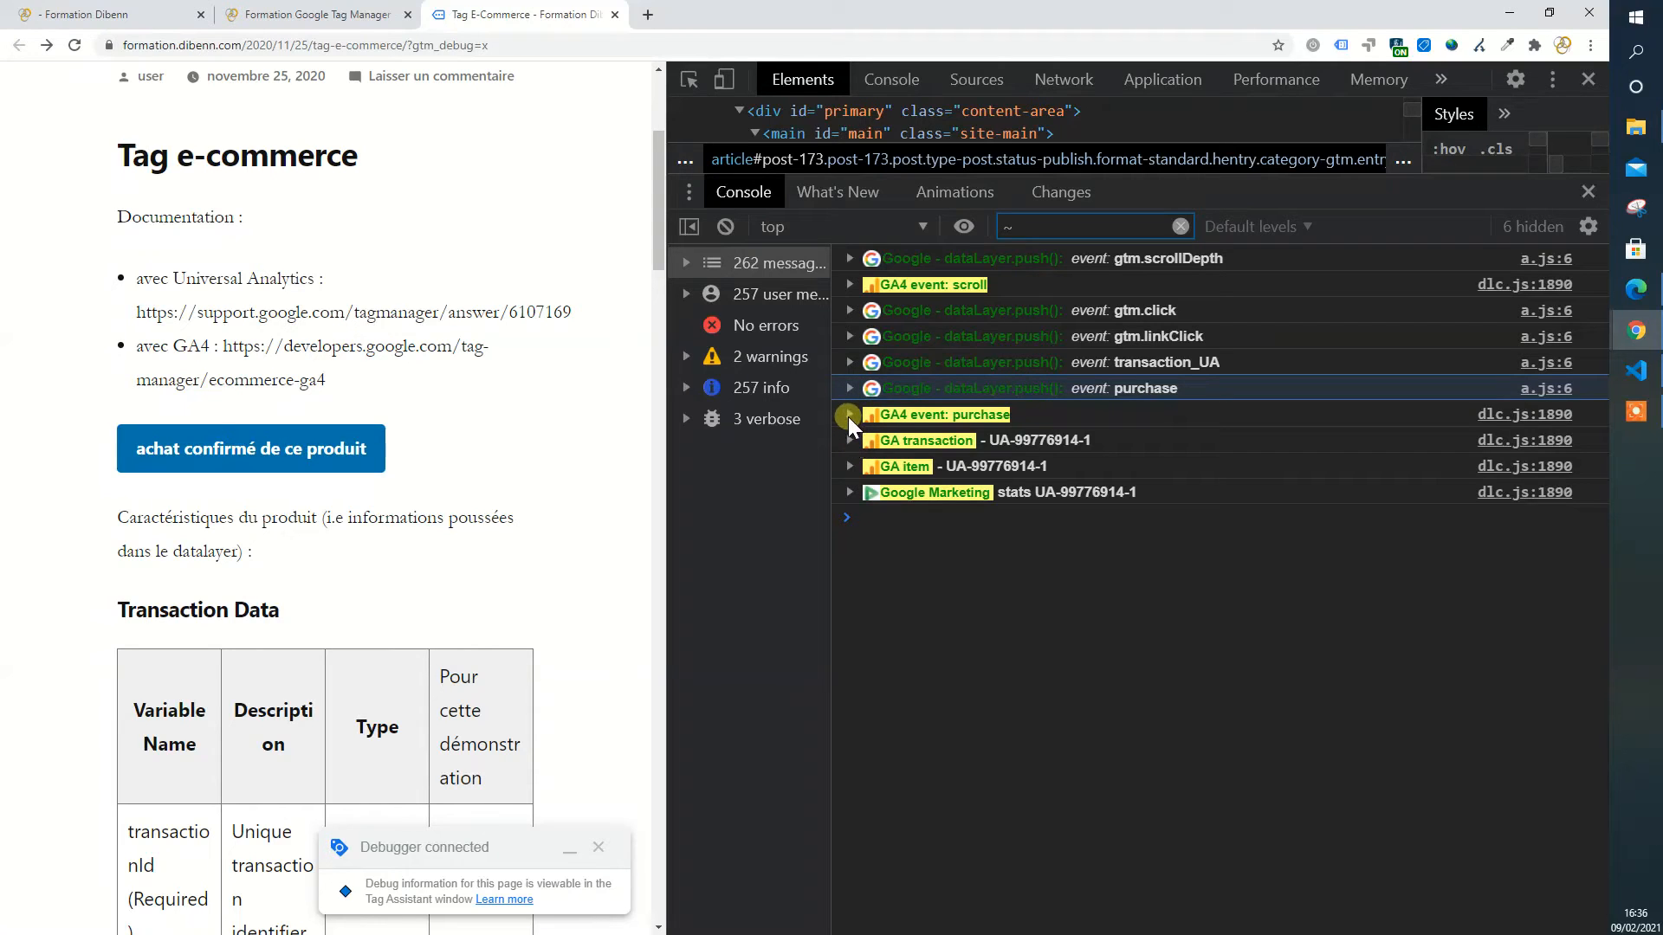
Step: Examine the parameters sent in the GA4 purchase event hit and compare them with the purchase dataLayer push
left_click(849, 417)
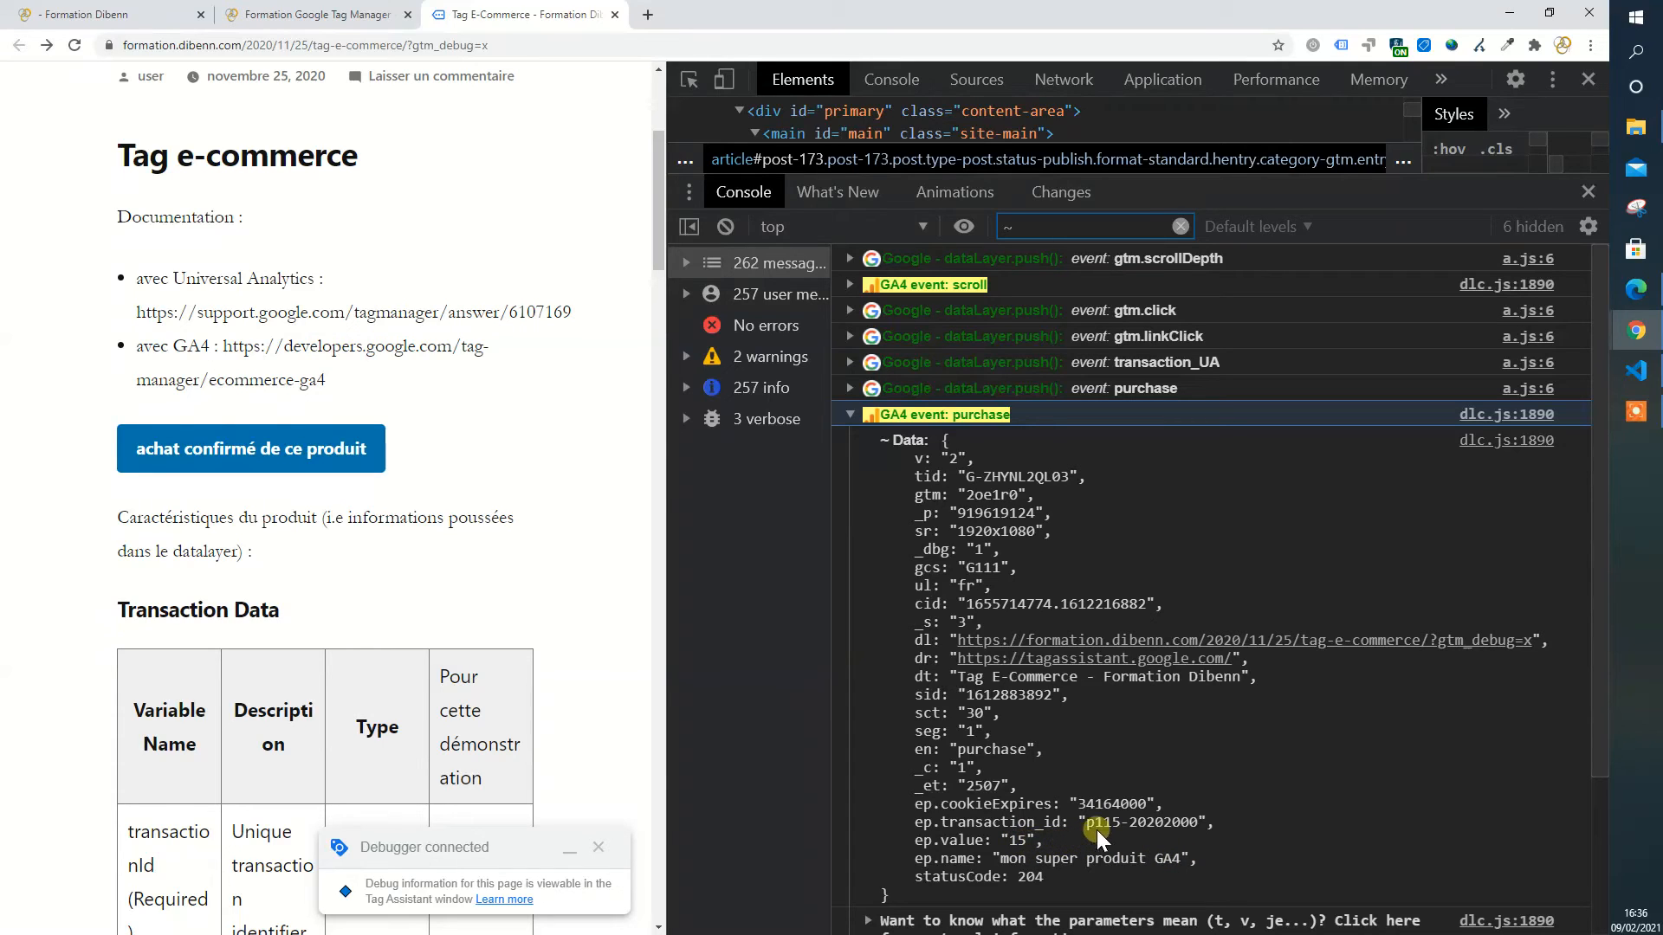
left_click(848, 390)
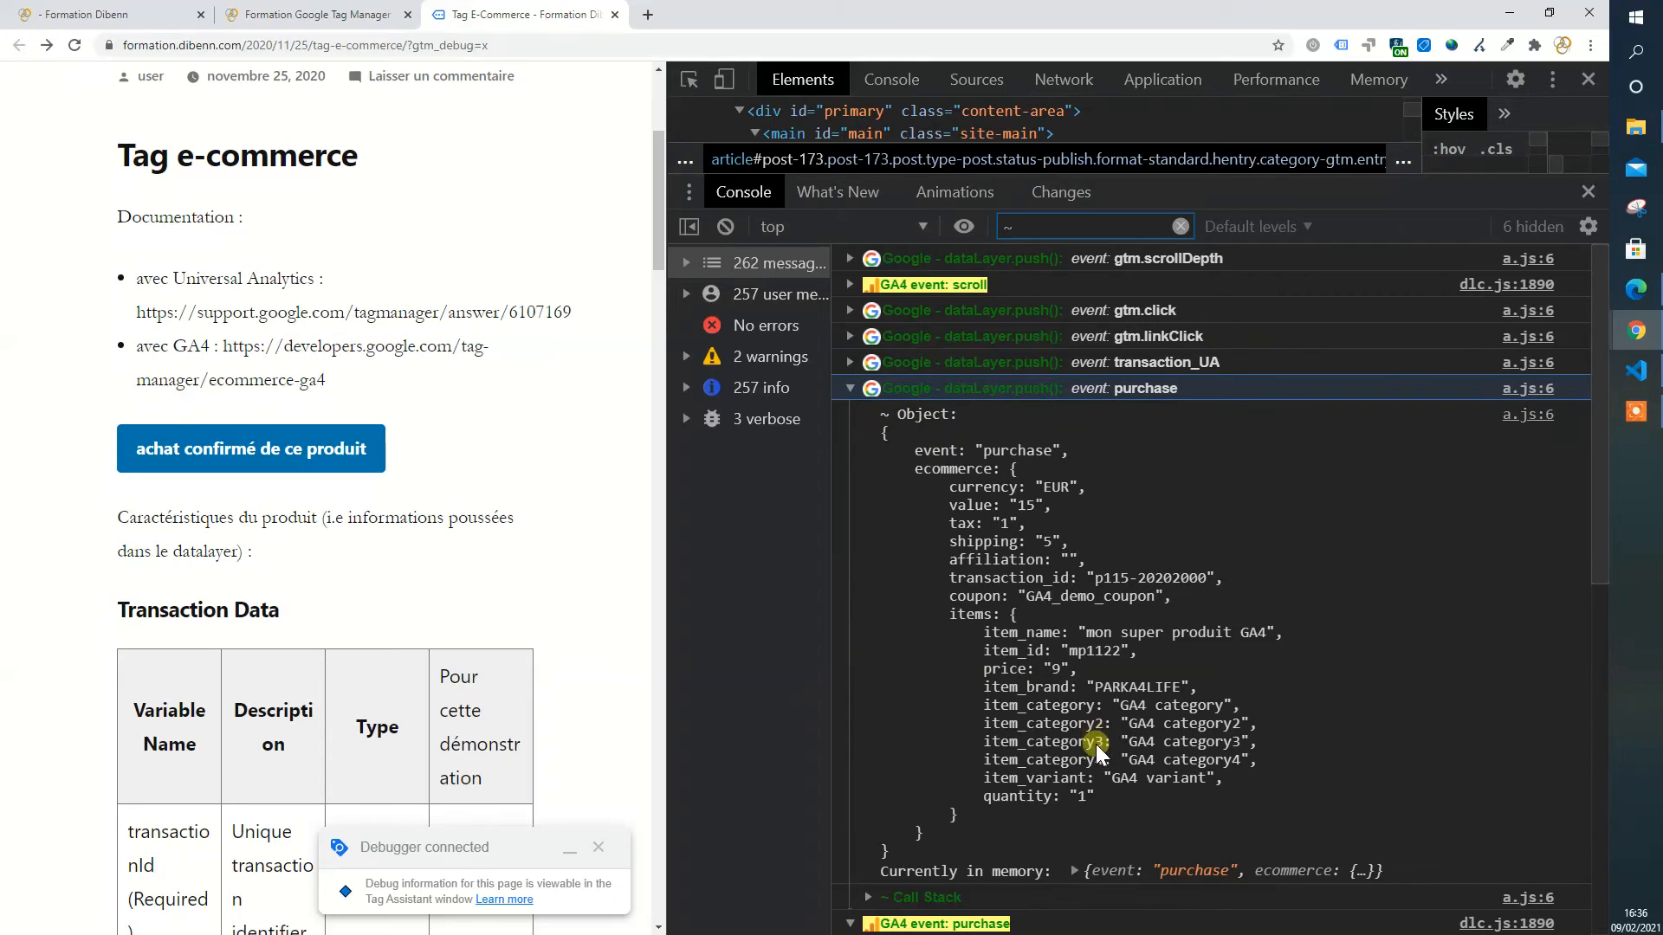
left_click(852, 387)
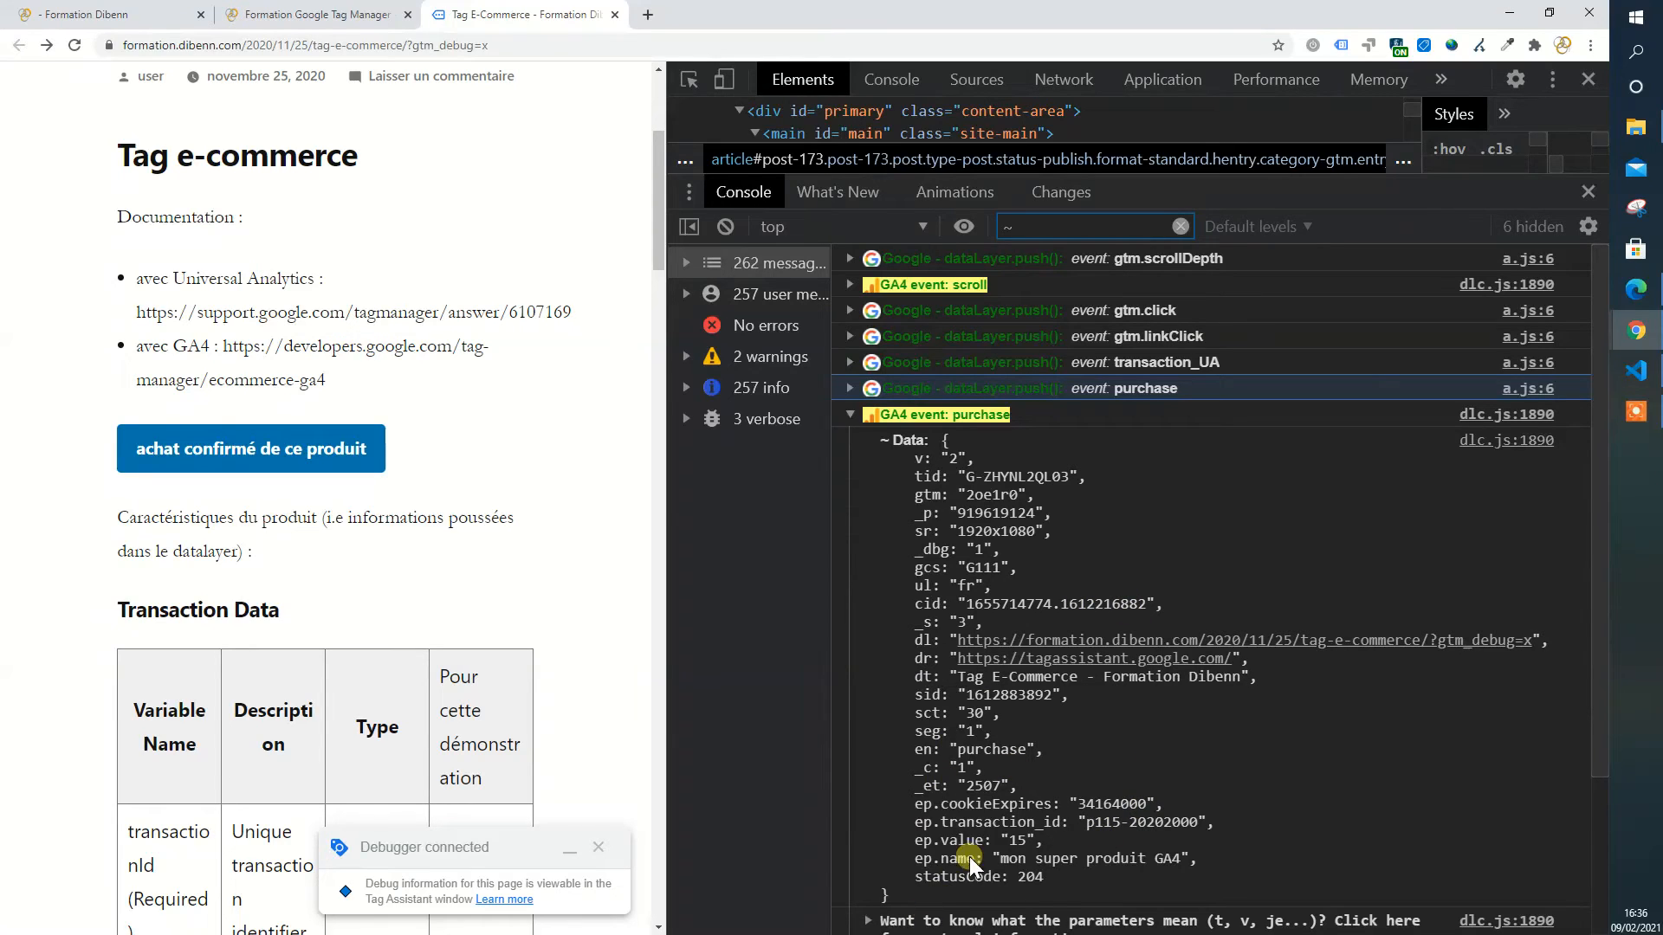
scroll(1140, 706, "down", 2)
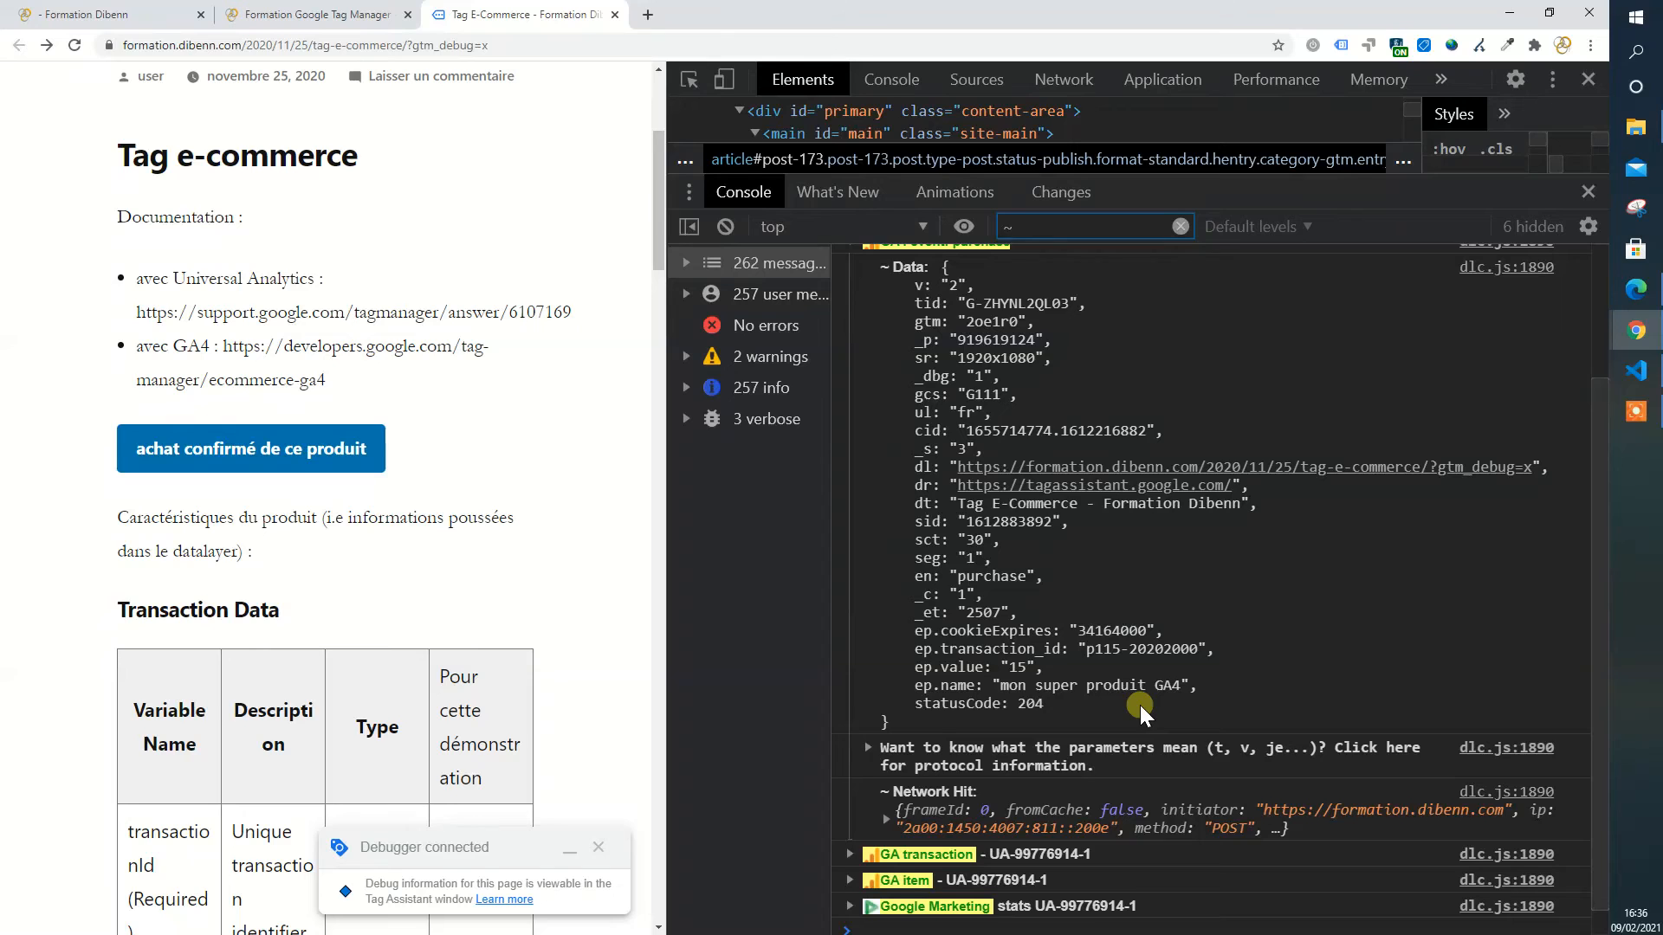
scroll(1140, 711, "down", 1)
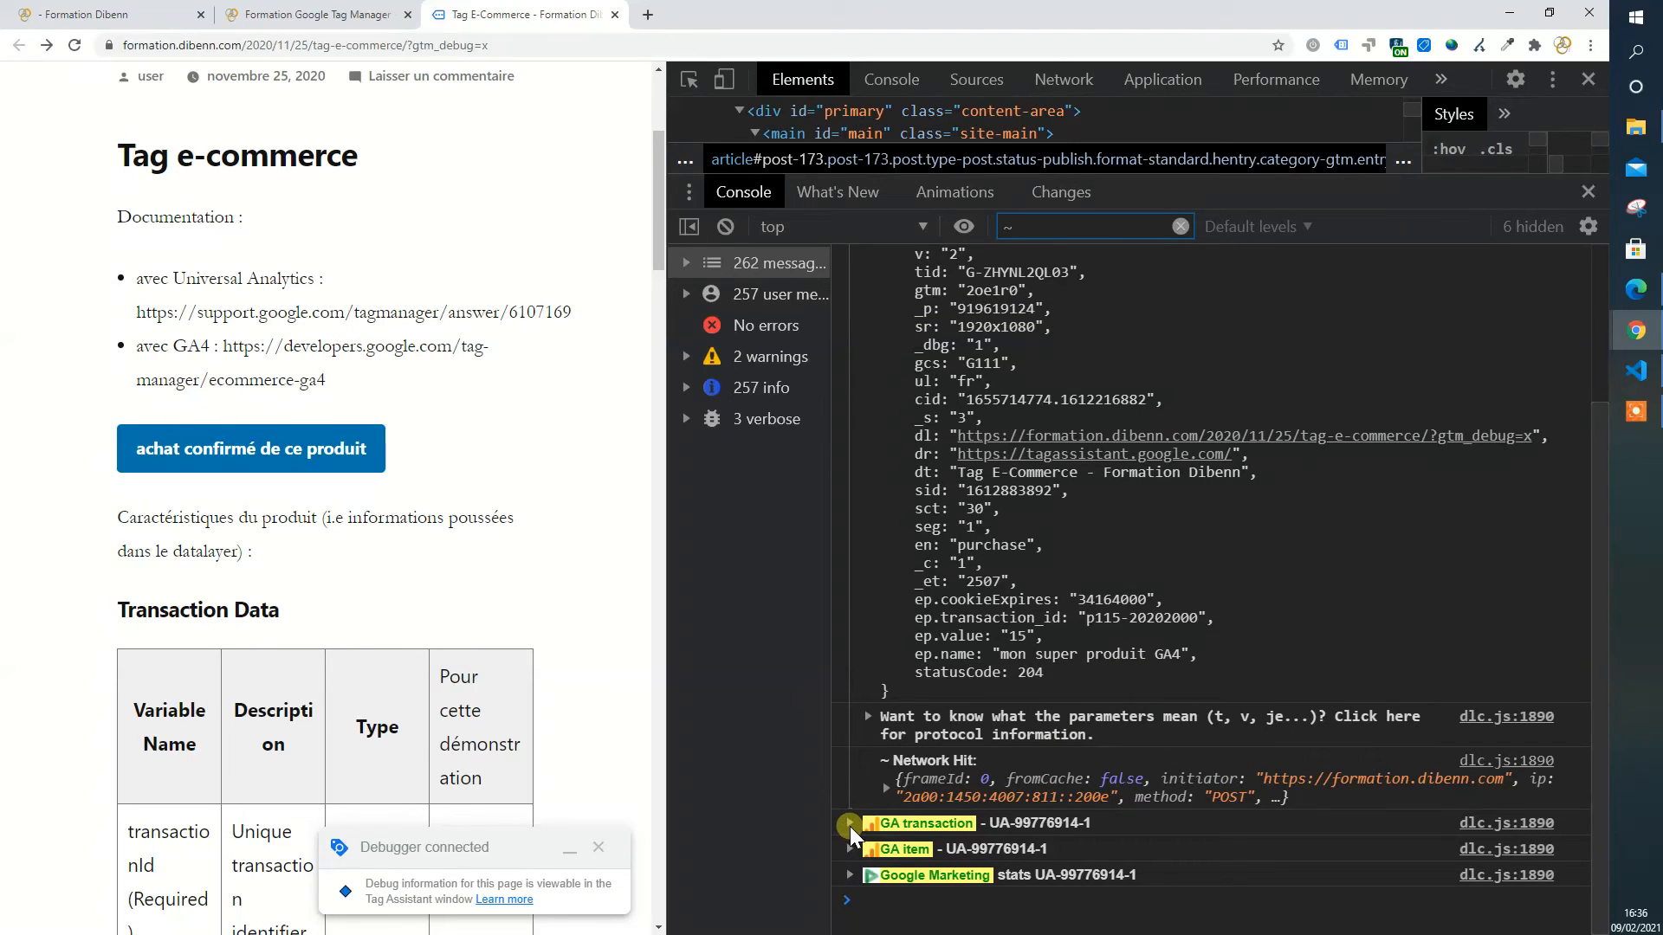
scroll(1026, 642, "up", 2)
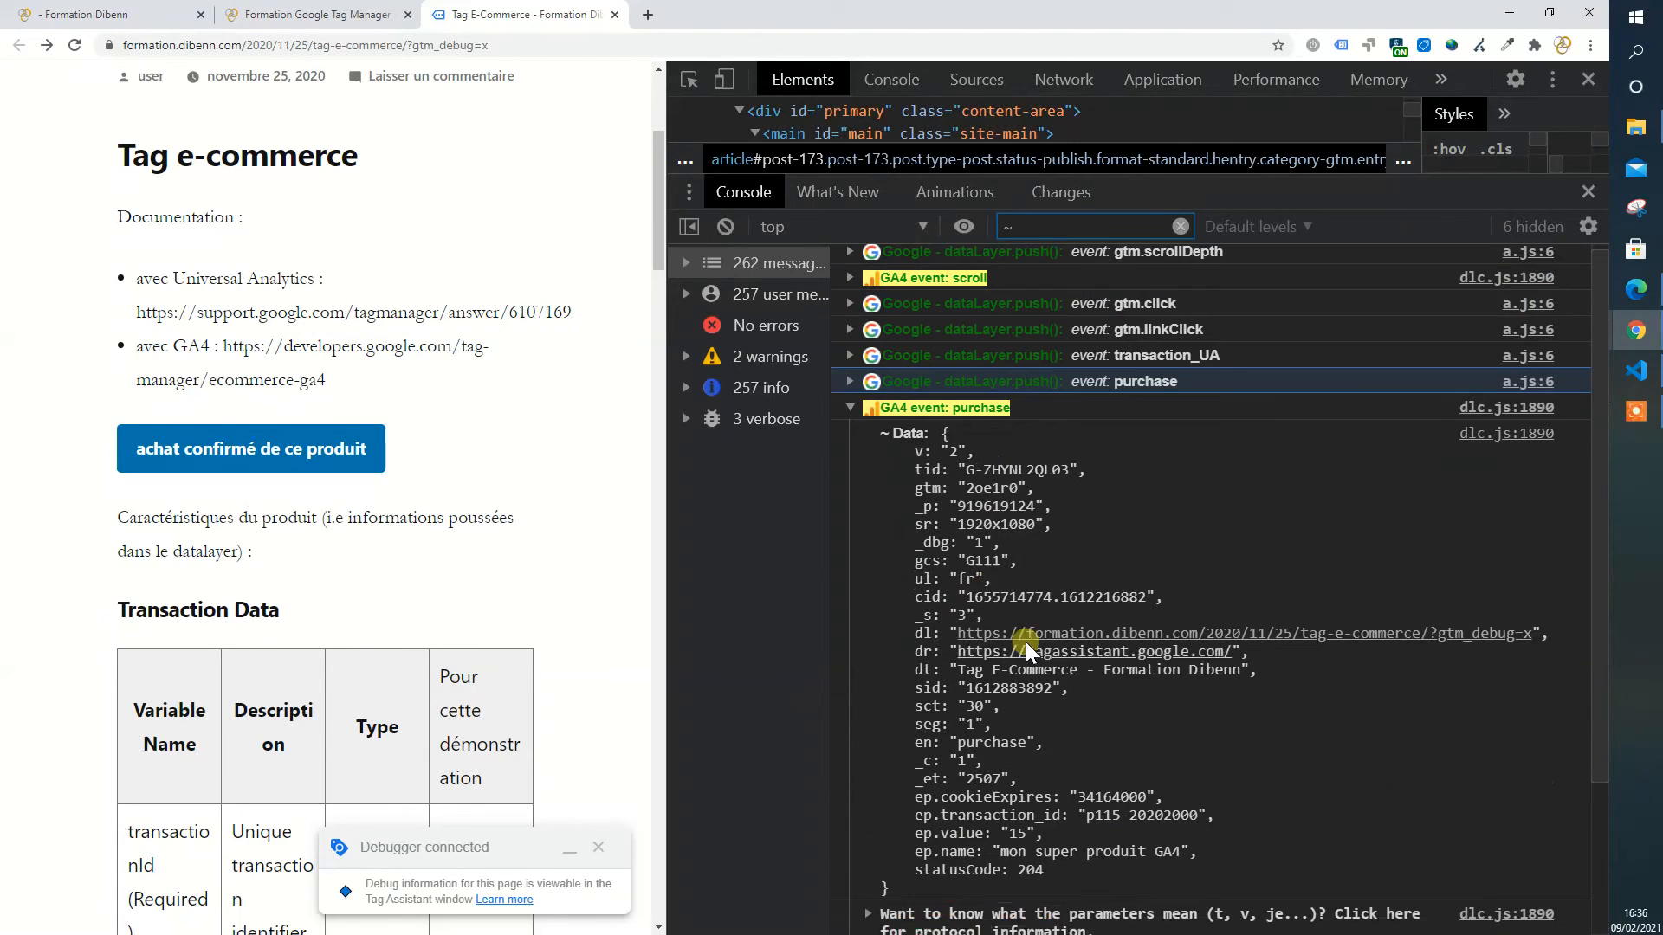
left_click(849, 415)
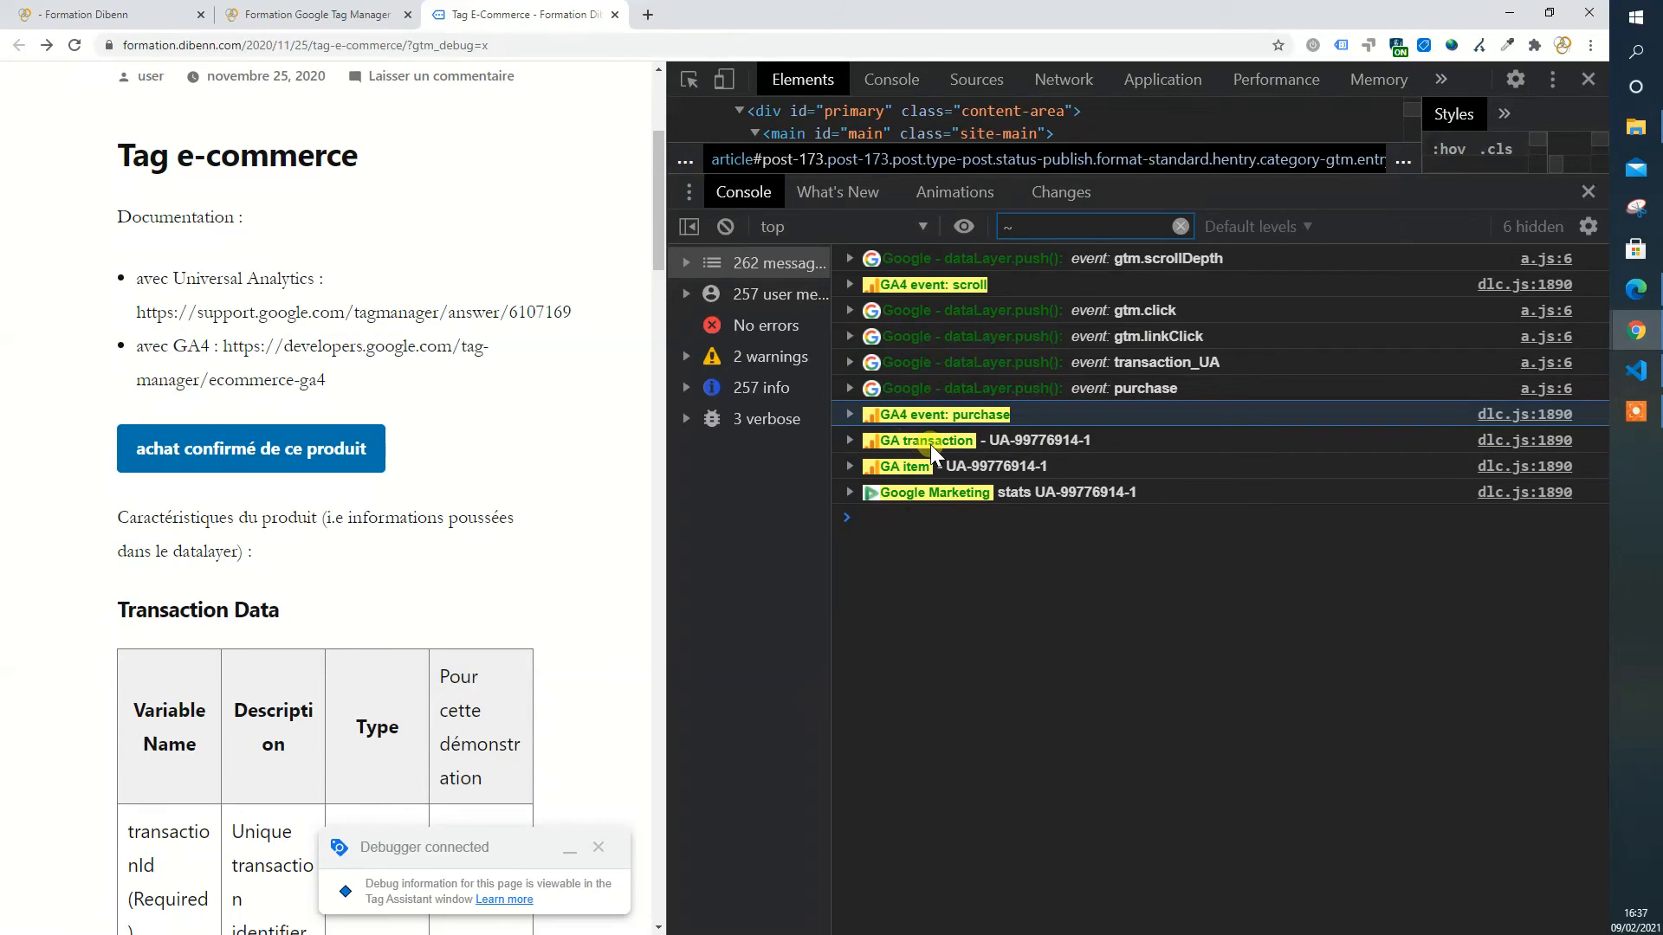
Step: Examine the transaction ID, total, shipping and tax parameters sent in the Universal Analytics GA transaction hit
left_click(847, 441)
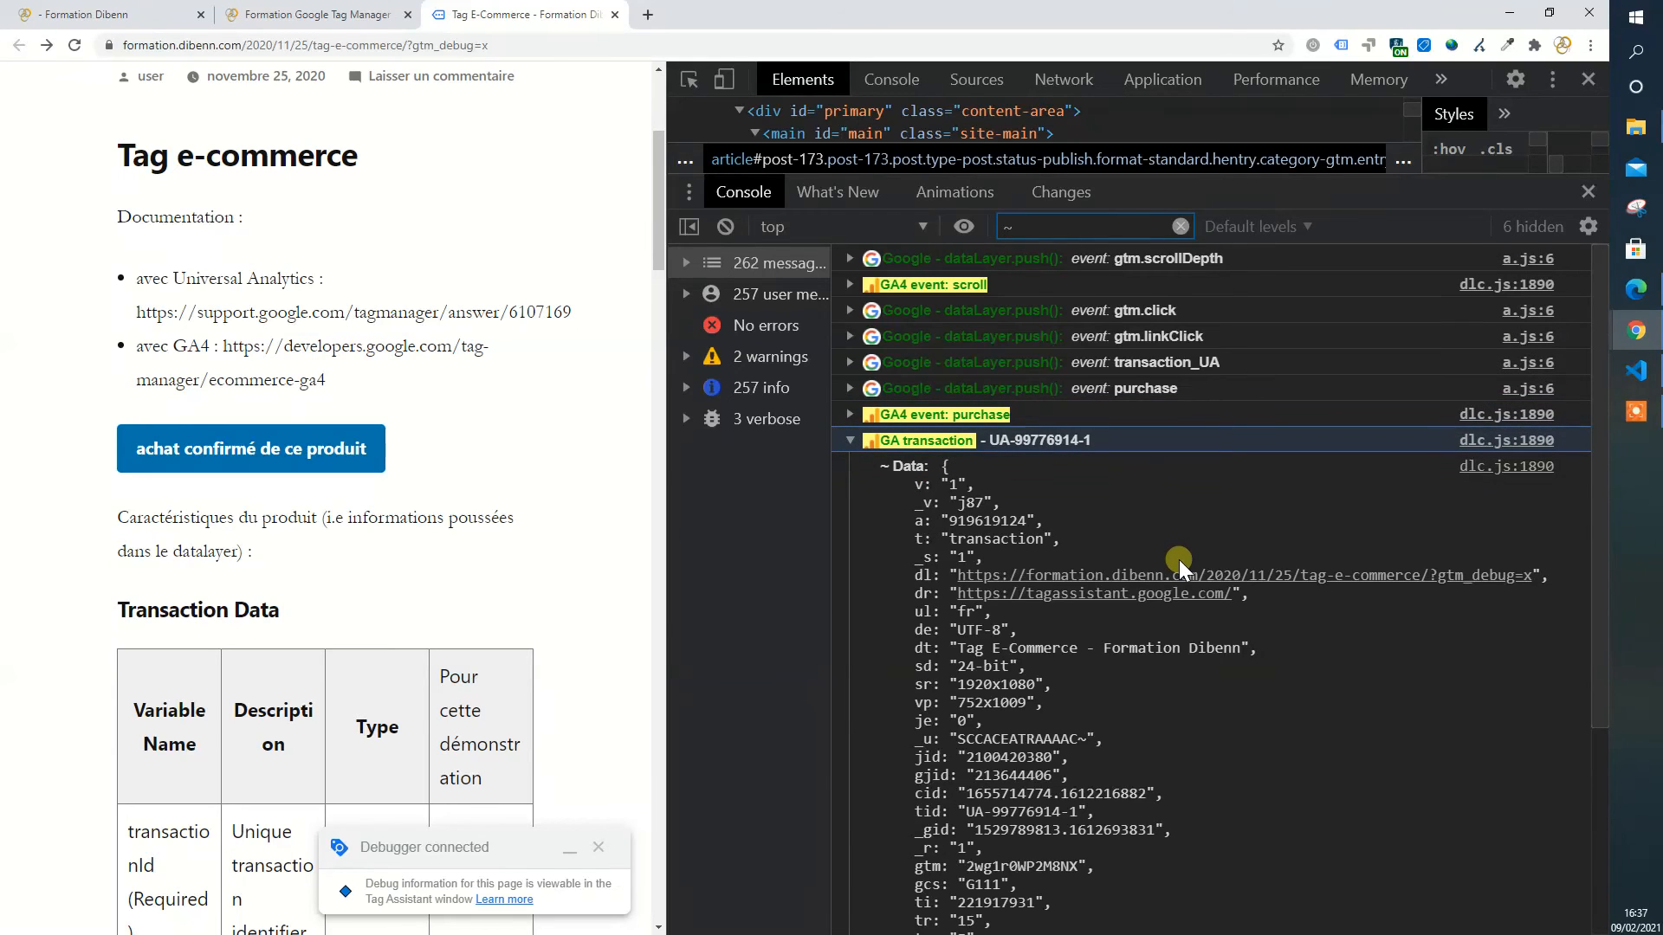
scroll(1179, 560, "down", 2)
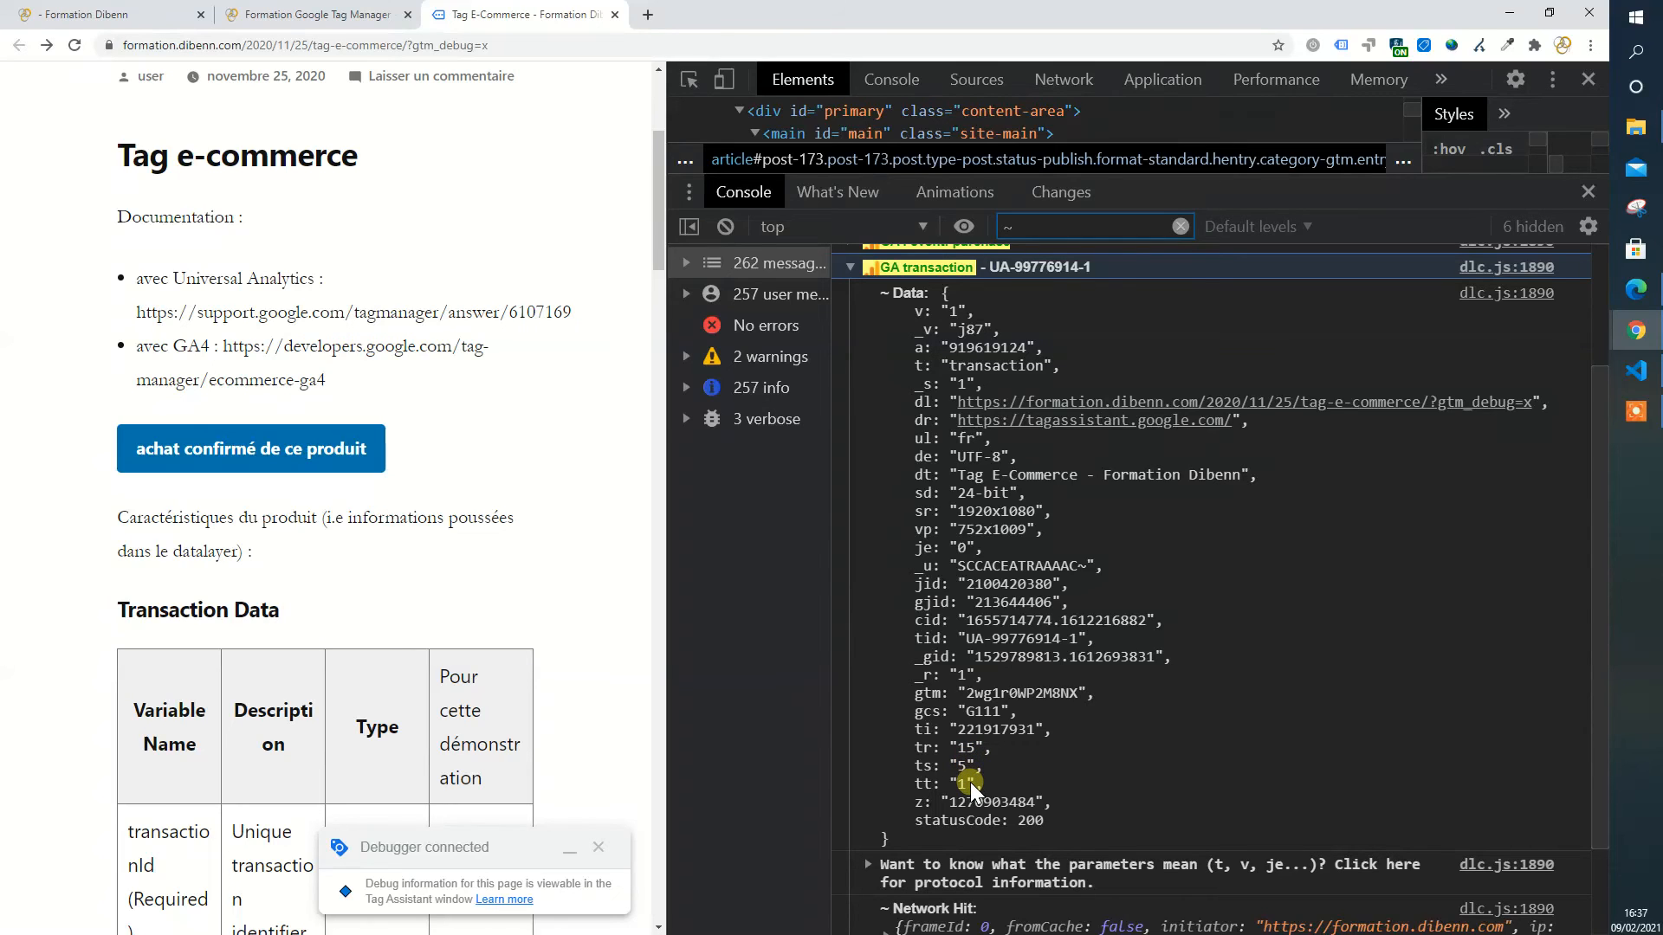
scroll(1087, 754, "down", 3)
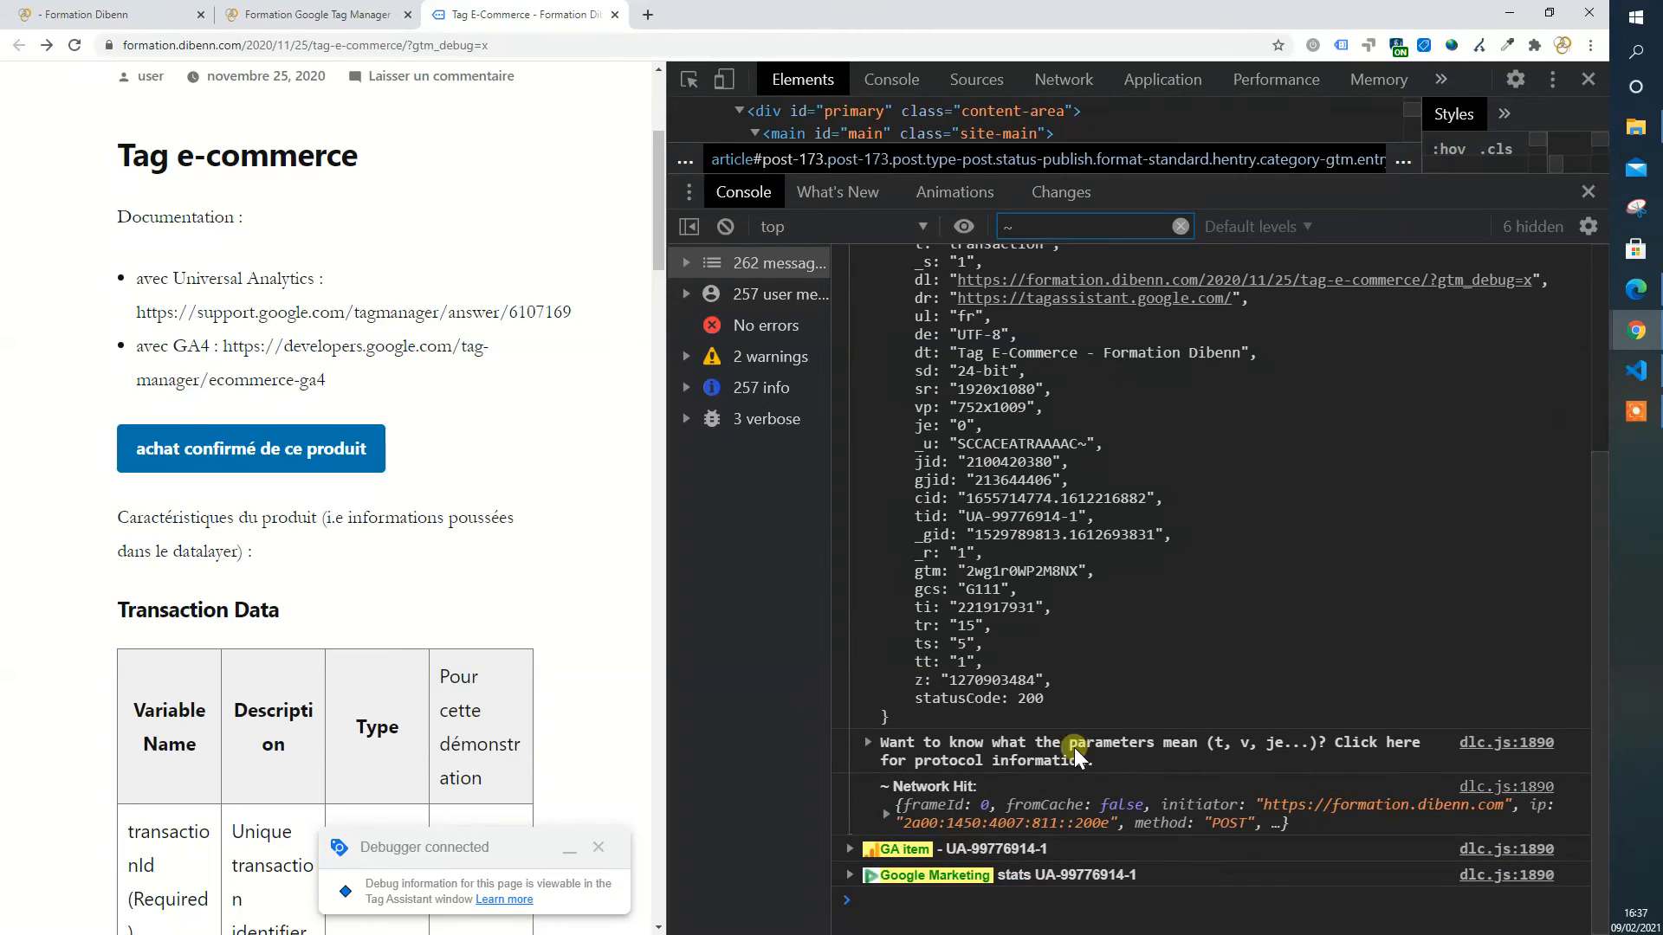
Step: Examine the product parameters sent in the GA item hit, and collapse the GA item and GA transaction entries
left_click(850, 848)
scroll(1275, 606, "down", 5)
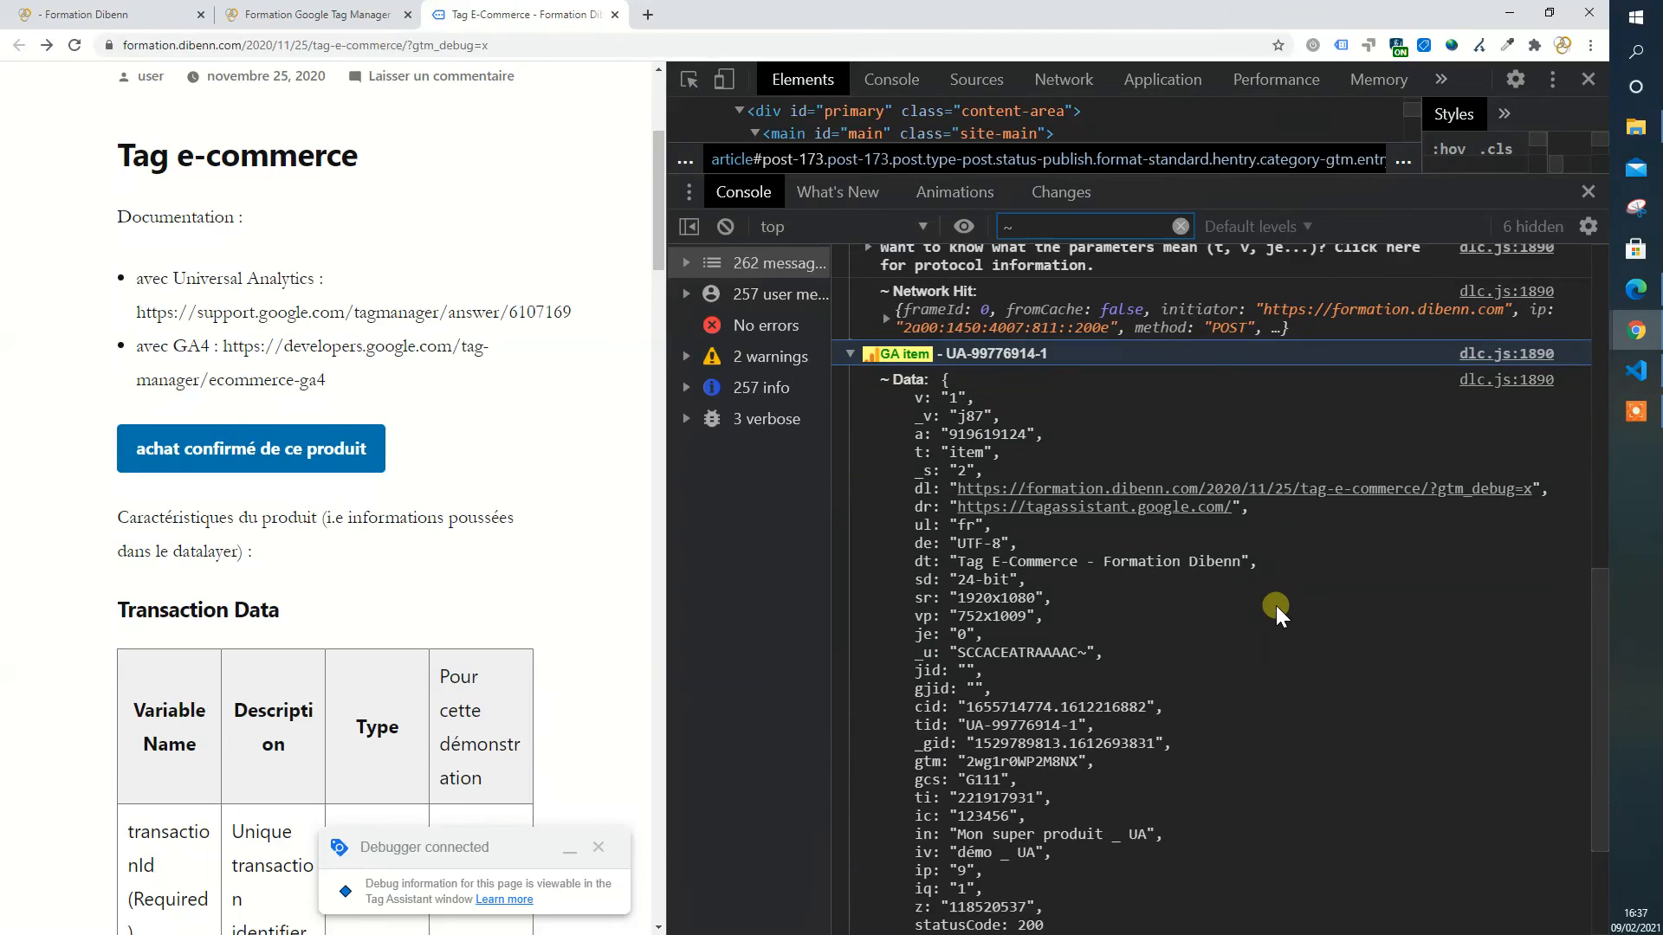
scroll(1276, 605, "down", 1)
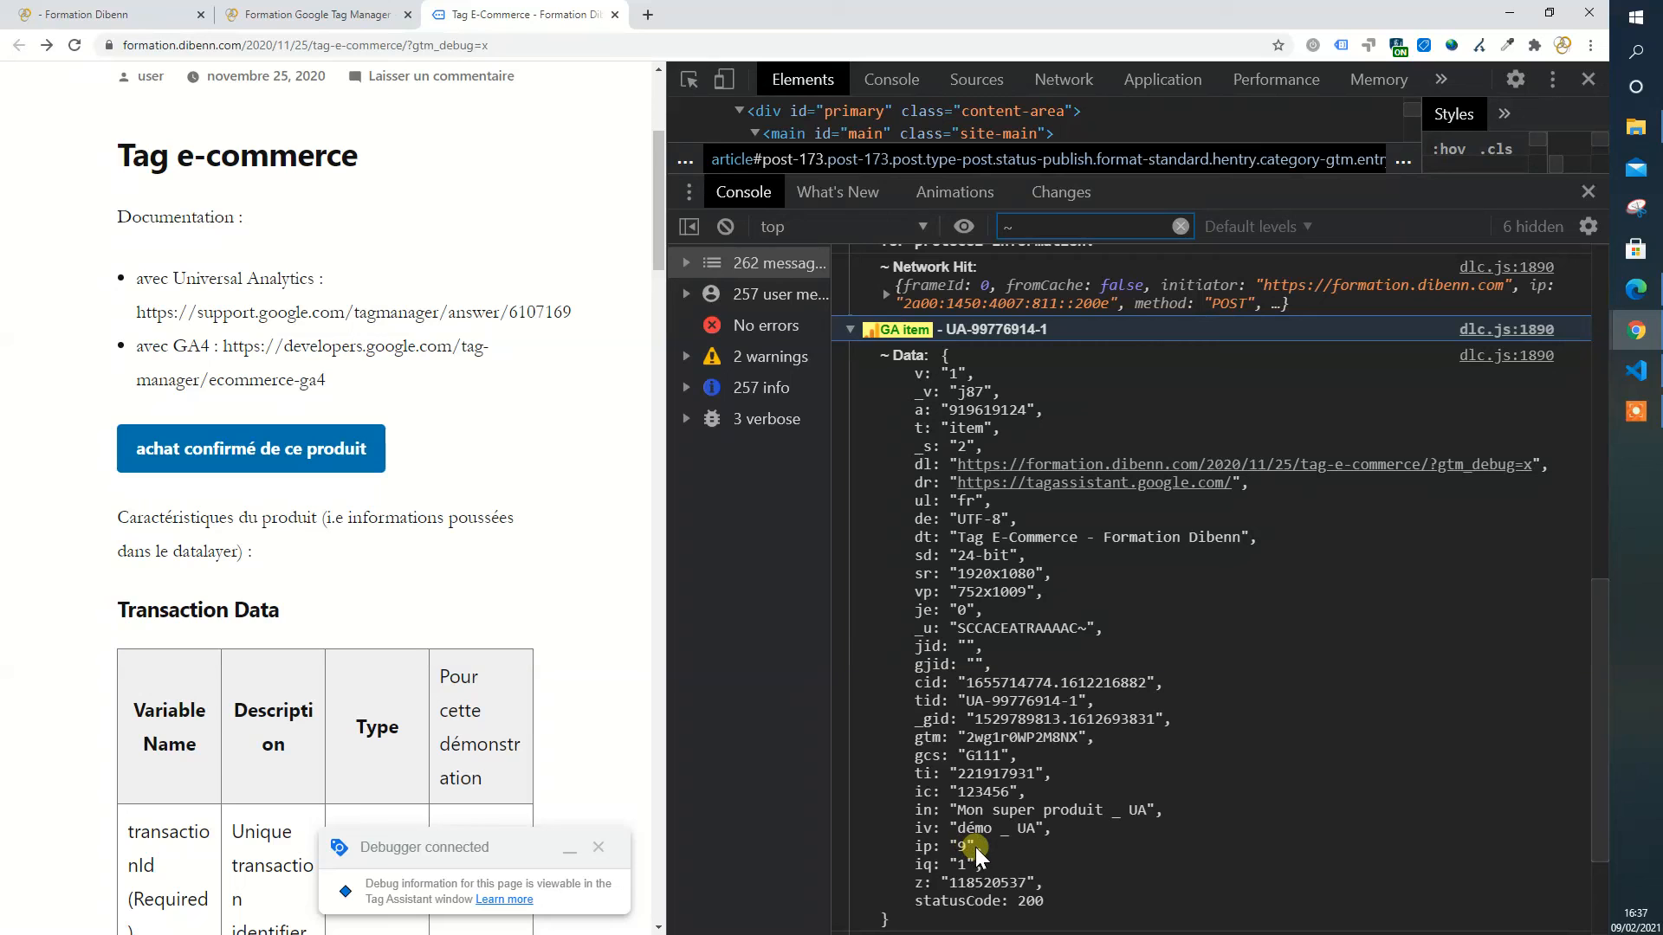
scroll(1190, 576, "down", 8)
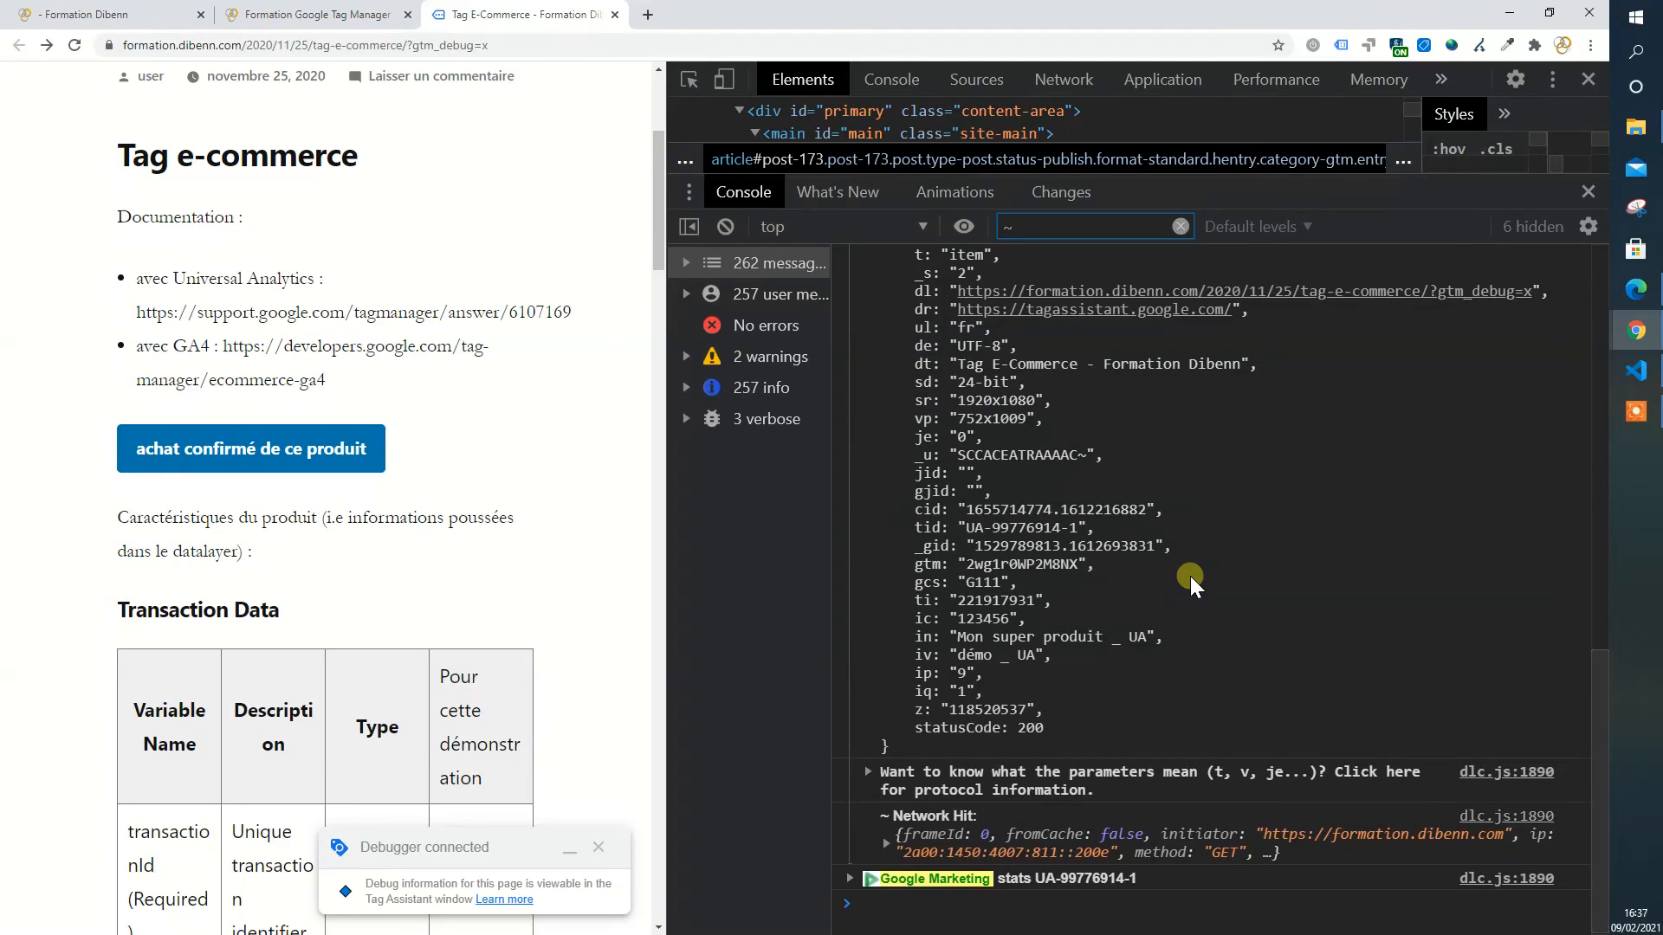
scroll(849, 423, "down", 5)
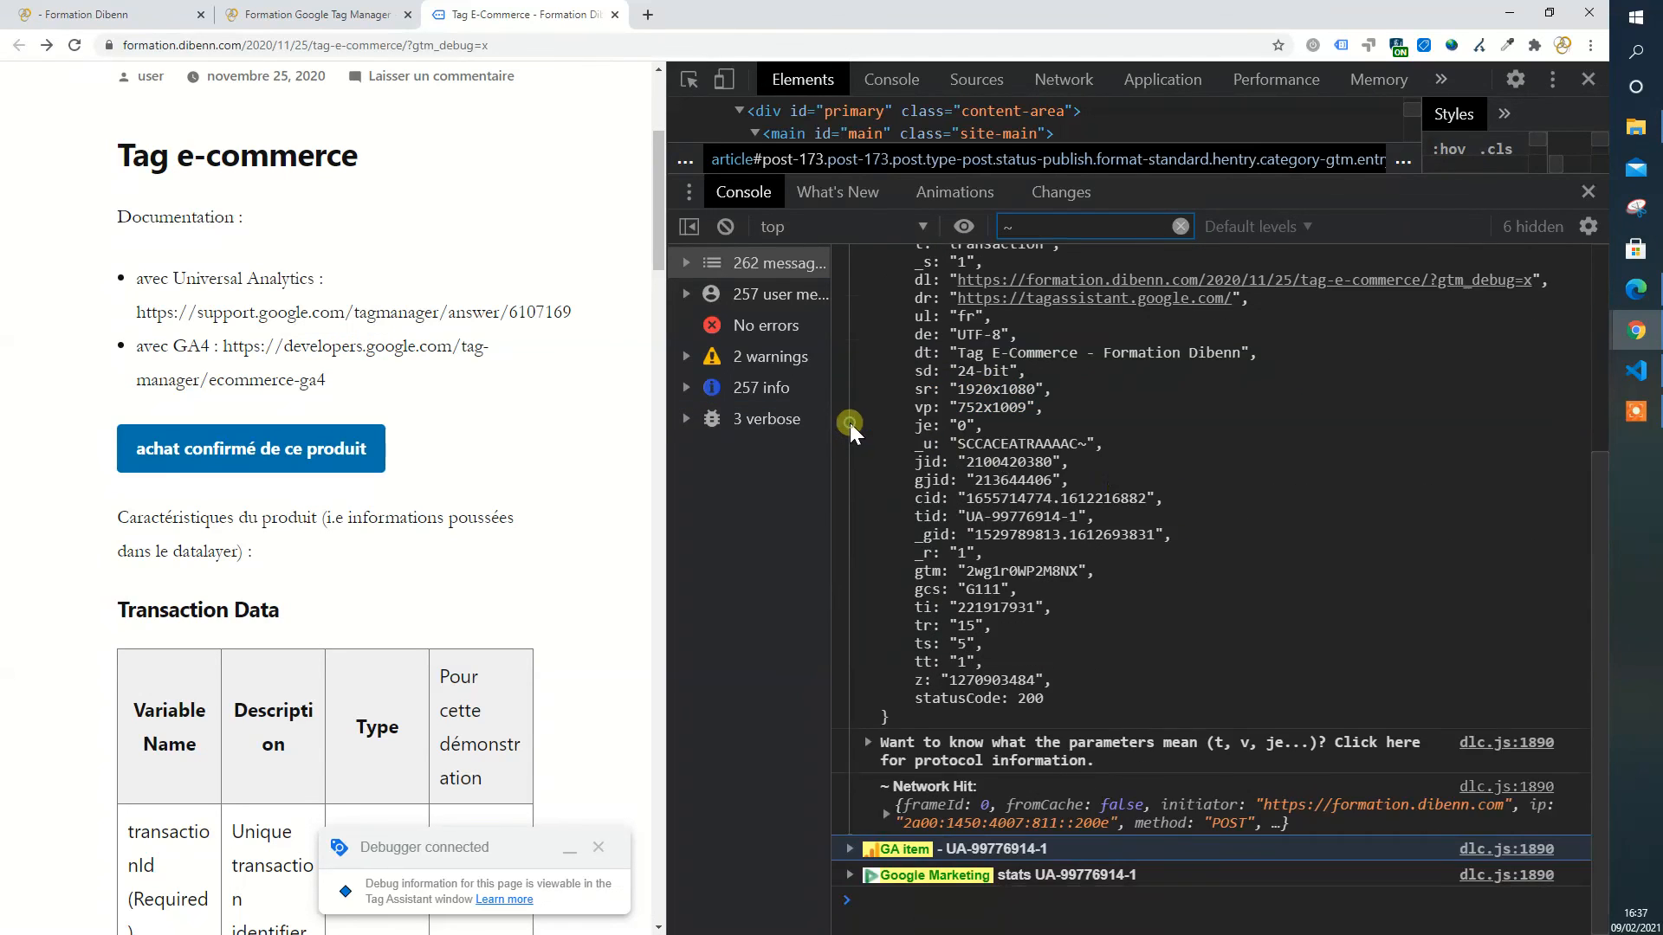
scroll(1336, 583, "down", 7)
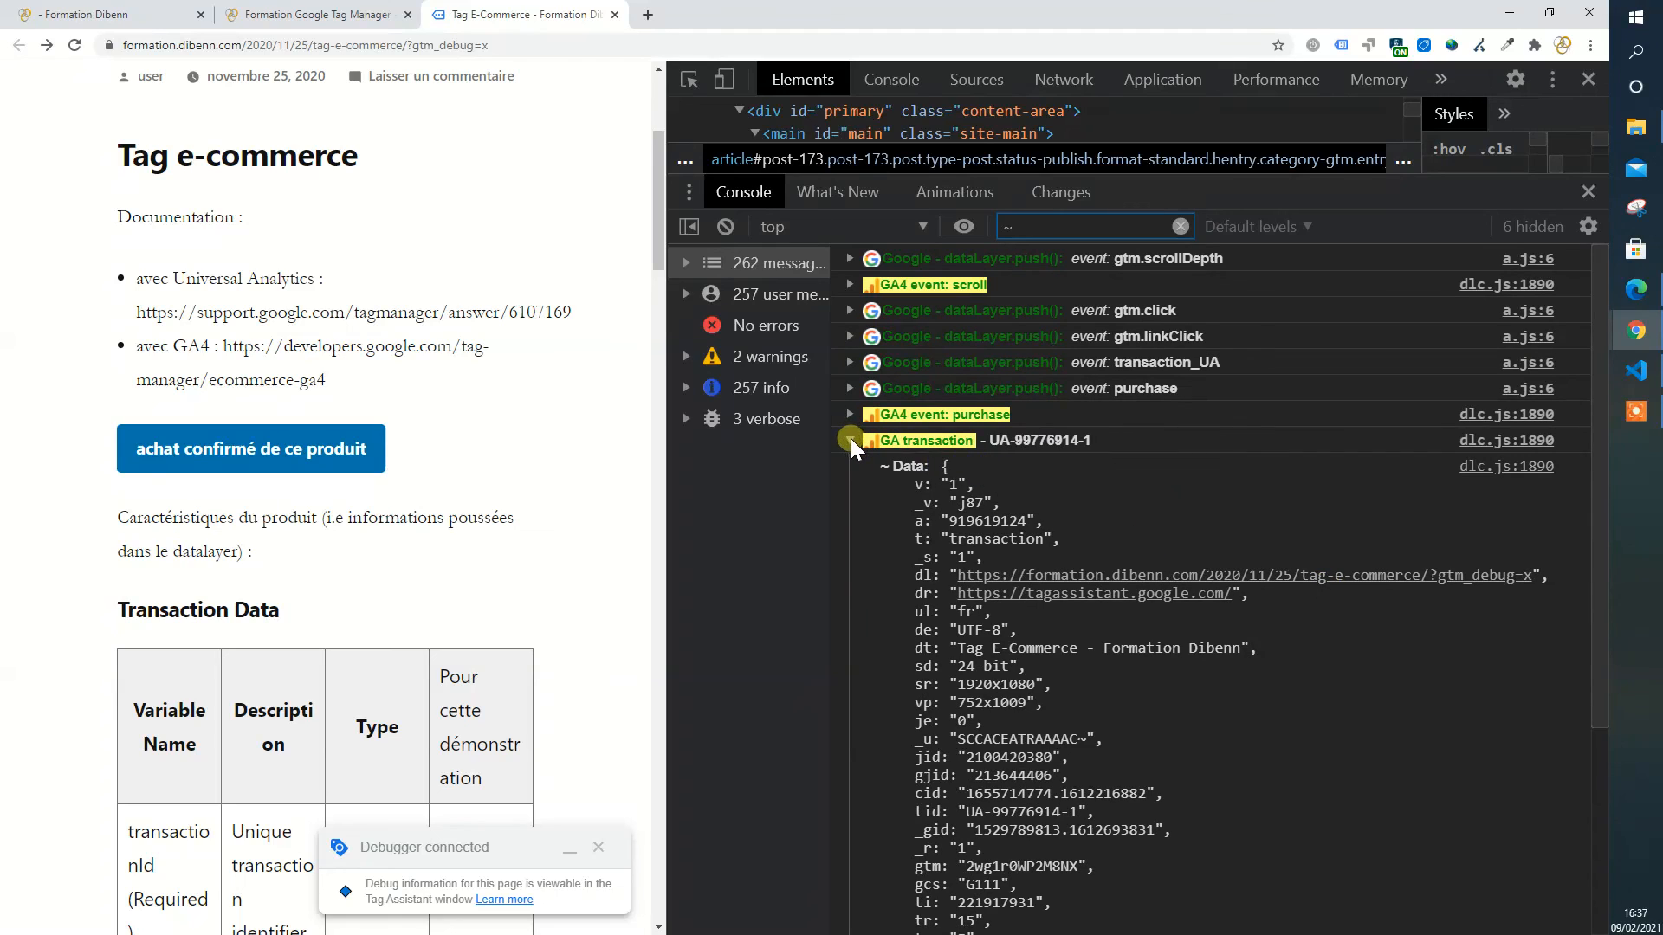
left_click(851, 440)
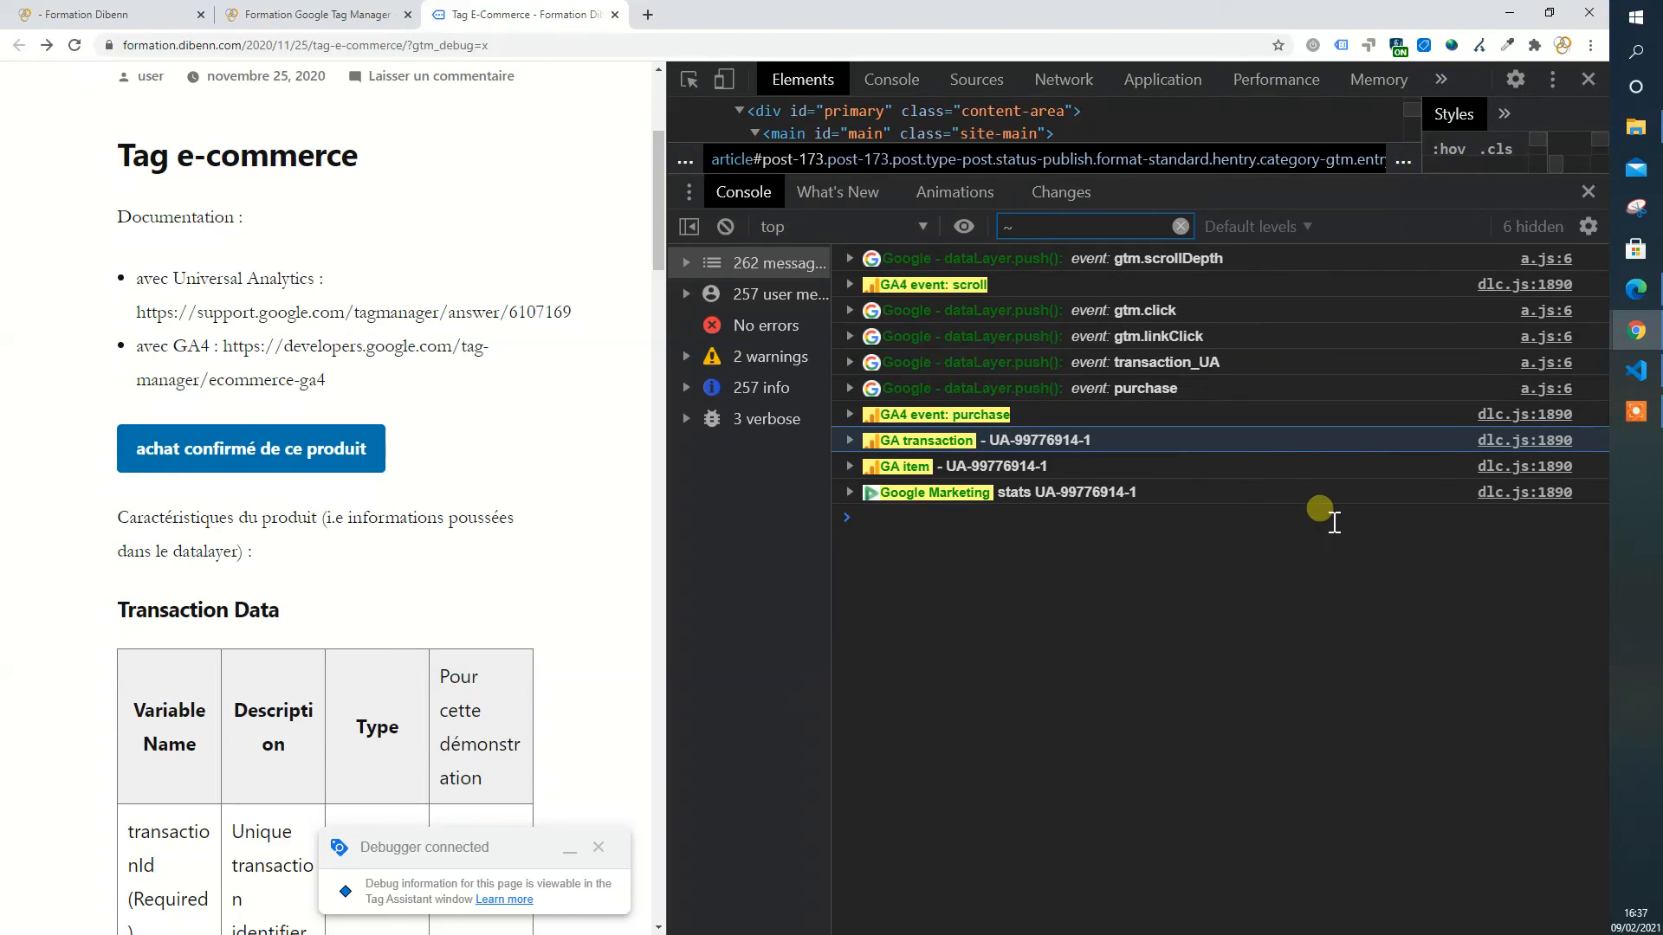